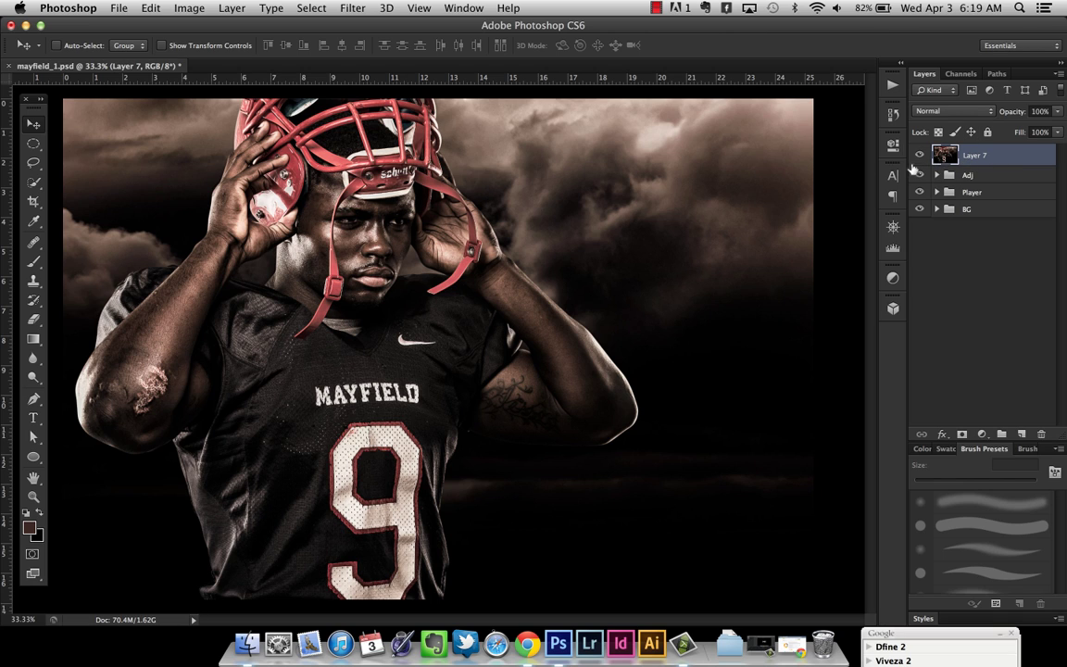
Bring up the Google plug-in palette and open Layer 7 in Color Efex Pro 4.
mouse_move(895, 631)
left_mouse_down()
mouse_move(875, 306)
mouse_move(885, 243)
mouse_move(898, 262)
left_mouse_up()
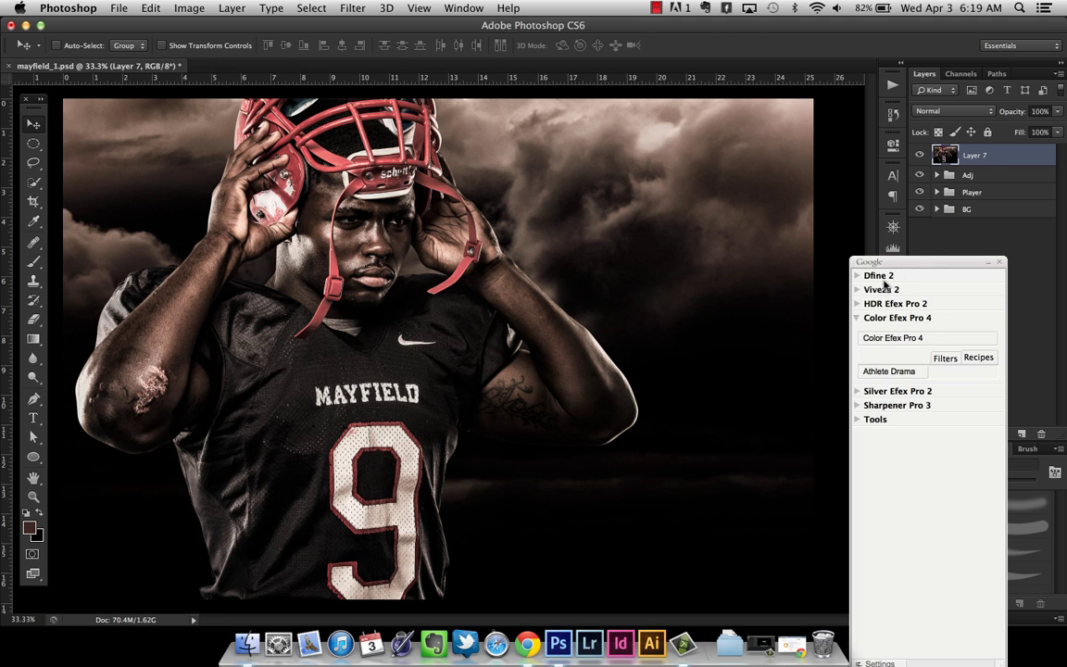
left_click(903, 337)
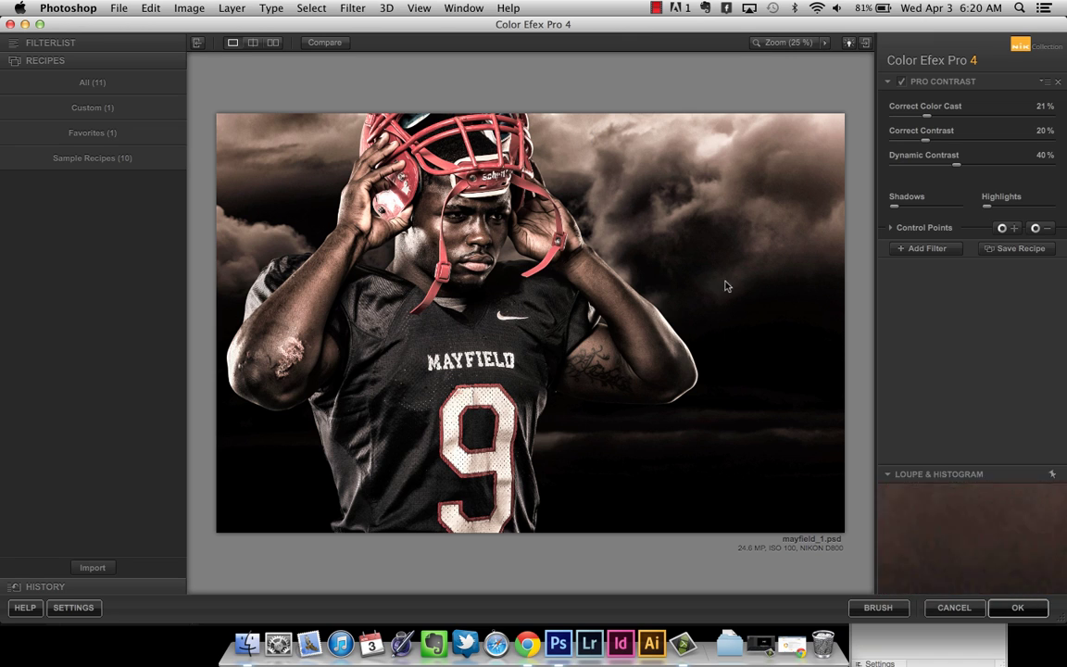
Show the full filter list and preview the photo with Pro Contrast switched off and back on.
left_click(901, 82)
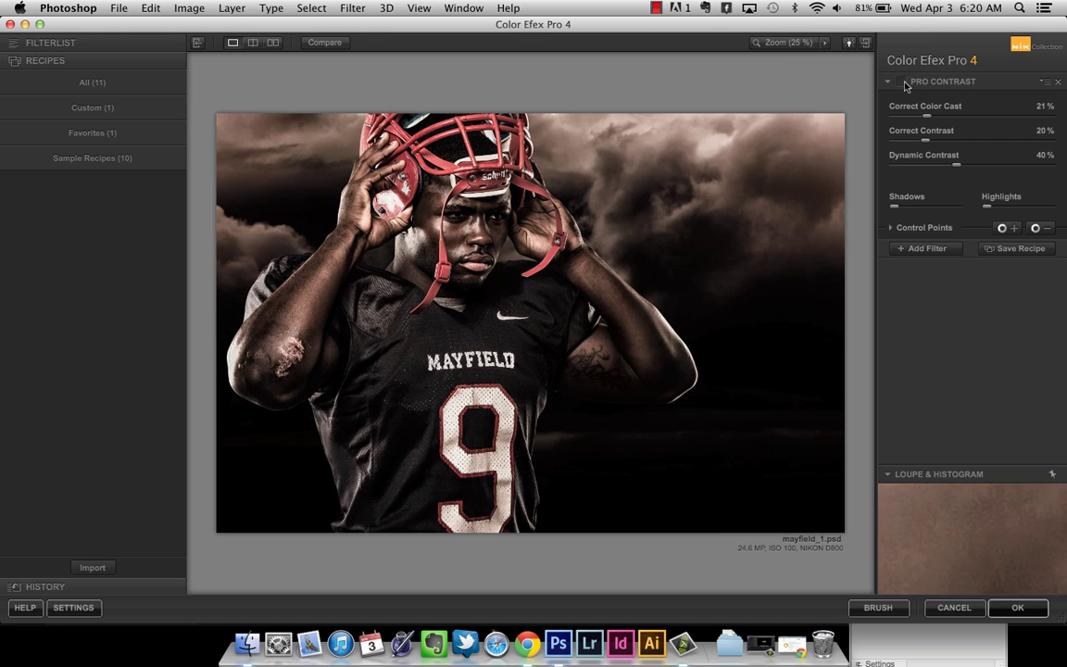
left_click(50, 43)
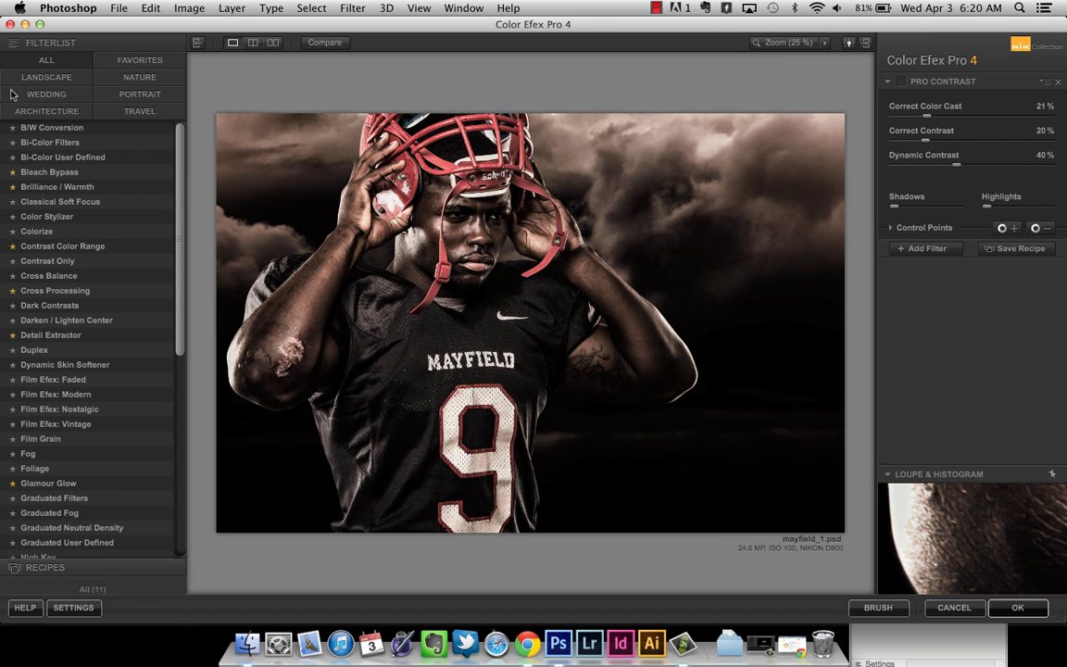
left_click(903, 81)
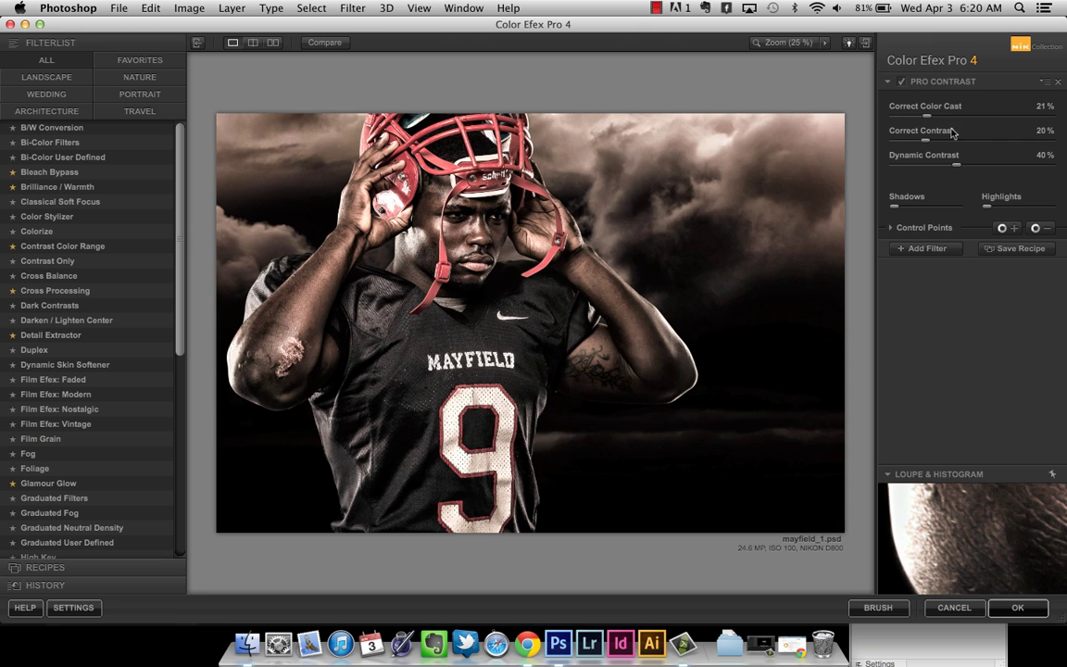
Set Pro Contrast's Correct Color Cast to 20% and compare the result with the original image.
left_click_drag(926, 116, 924, 118)
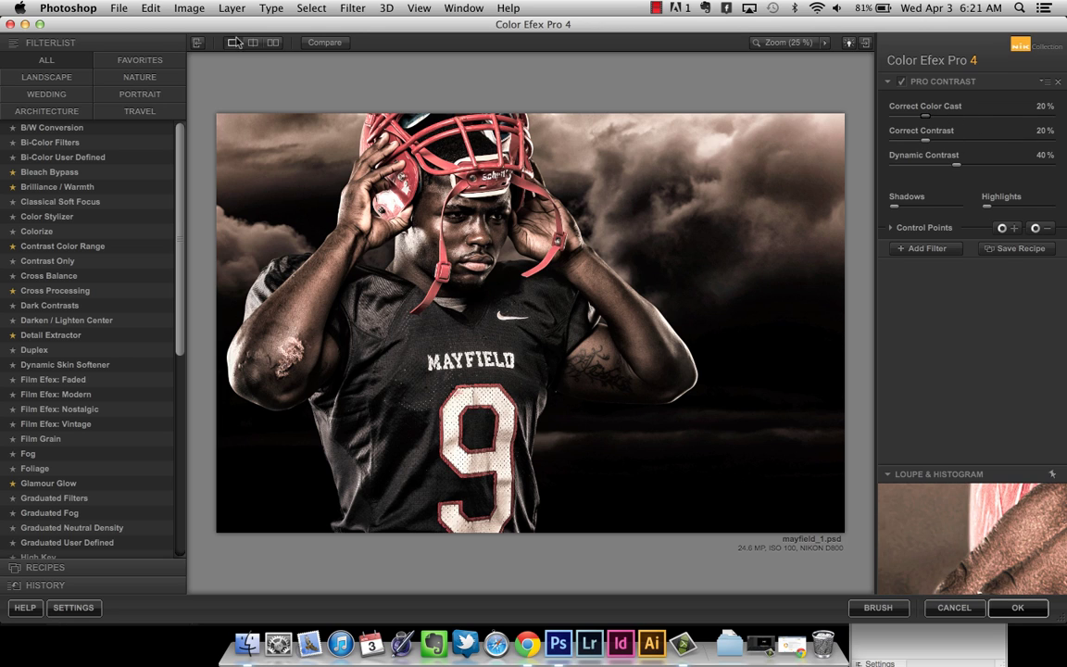
left_click_drag(324, 46, 338, 49)
left_click(340, 51)
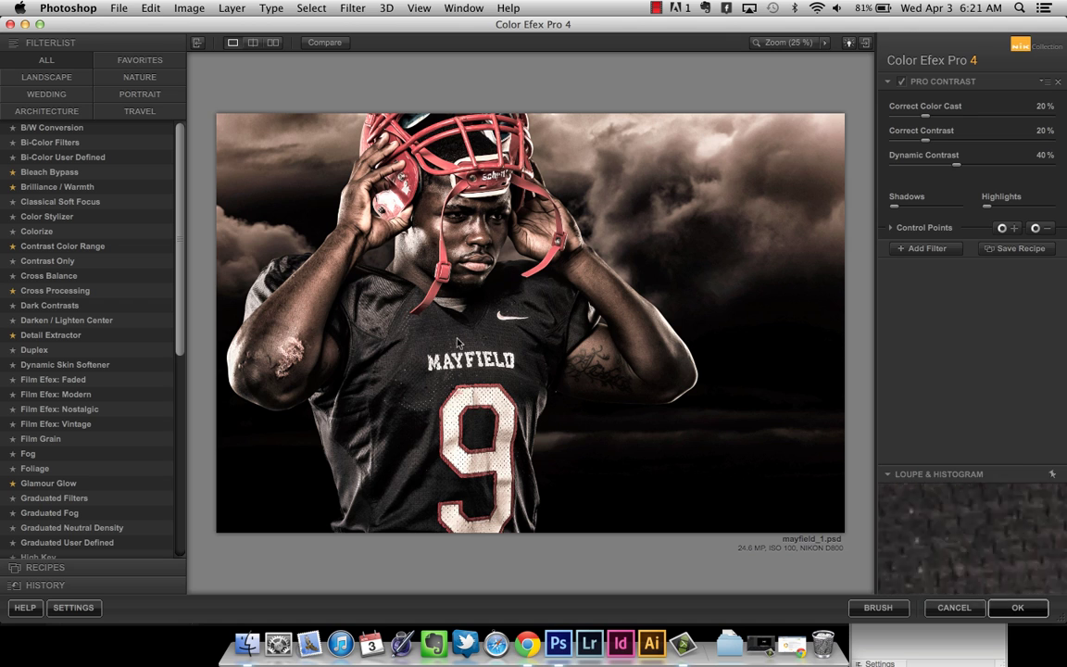
left_click_drag(334, 49, 337, 51)
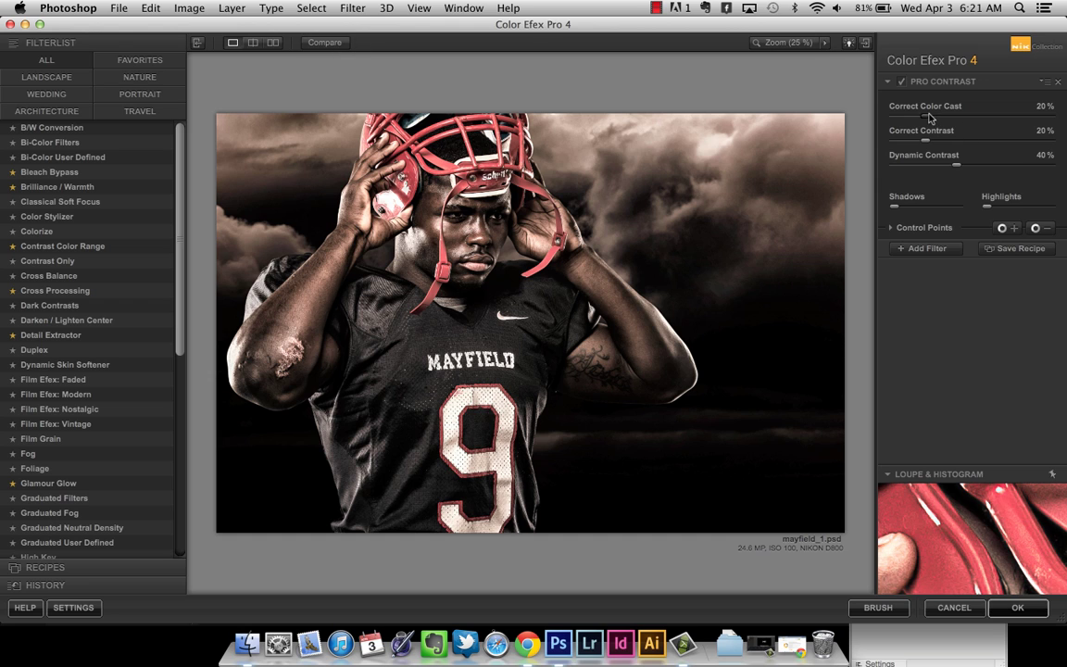
Test Pro Contrast's Correct Color Cast at its maximum, restore it to 20%, and try out the contrast settings.
left_click_drag(924, 116, 1065, 115)
left_click_drag(1058, 117, 924, 118)
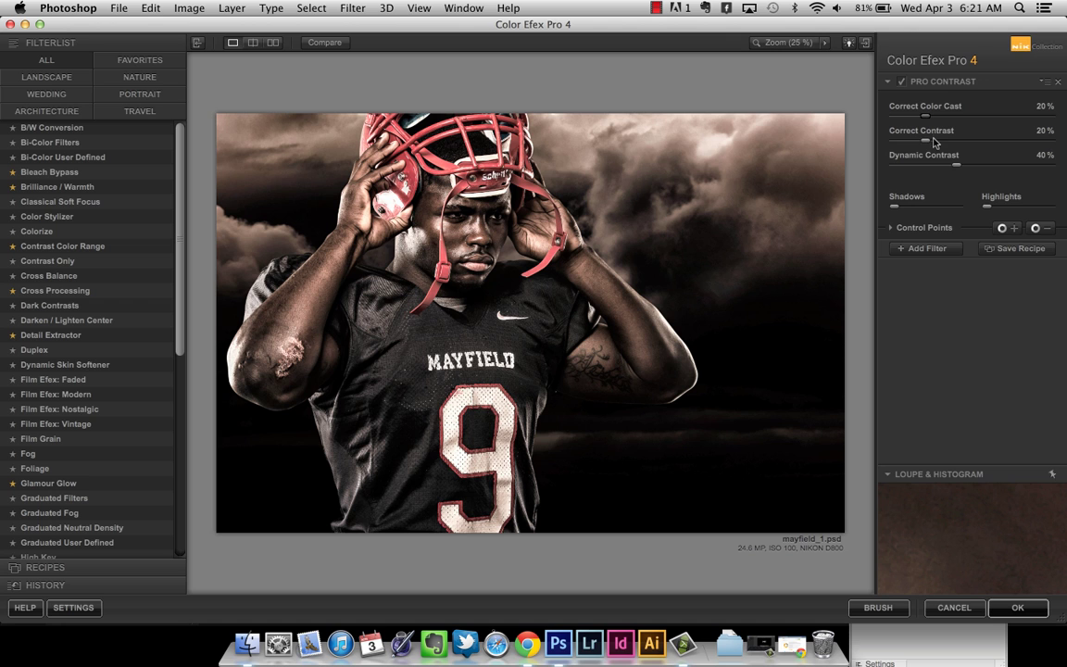
mouse_move(923, 140)
left_mouse_down()
mouse_move(1053, 146)
mouse_move(935, 140)
mouse_move(1044, 135)
mouse_move(923, 139)
left_mouse_up()
left_click_drag(927, 141, 953, 168)
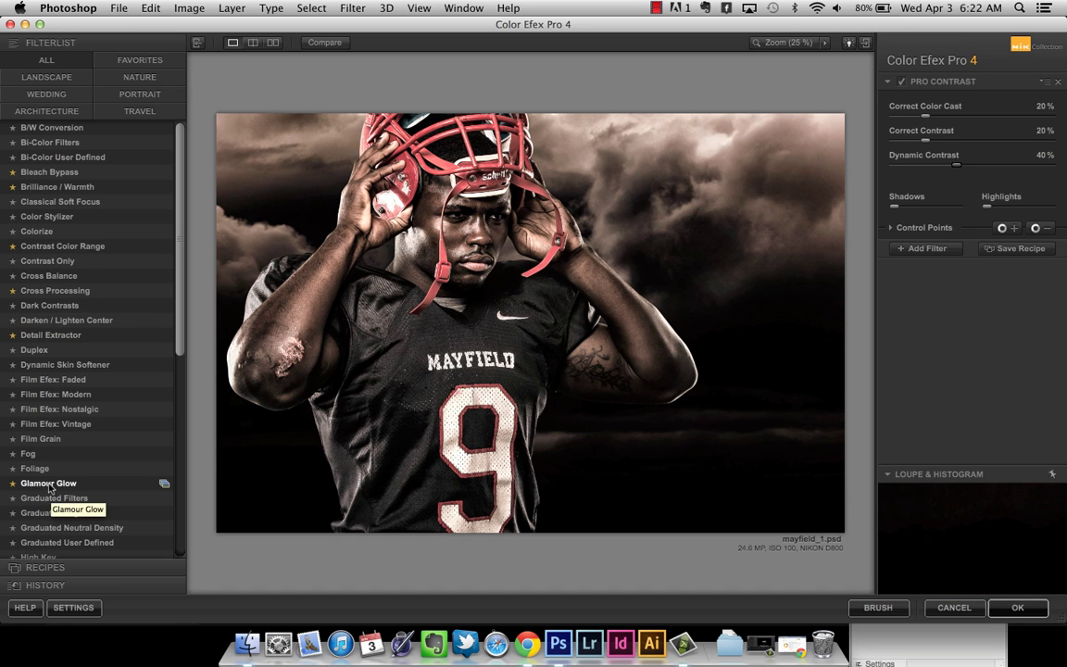
Apply a fresh Pro Contrast filter with Correct Color Cast 20%, Correct Contrast 20% and Dynamic Contrast 39%.
left_click(55, 174)
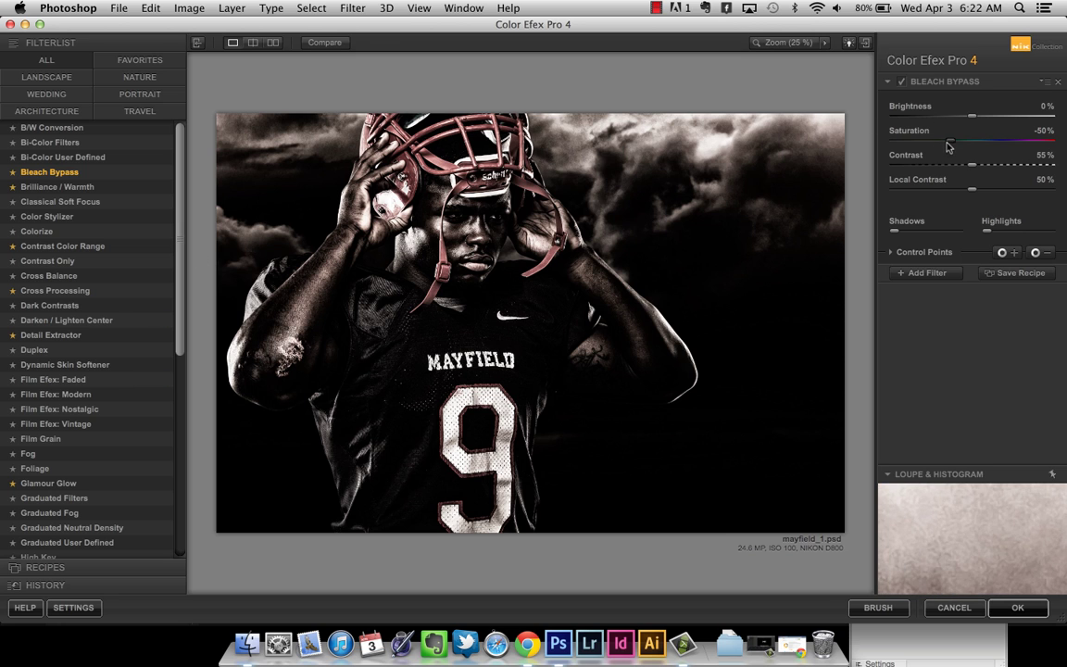
scroll(163, 274, "down", 4)
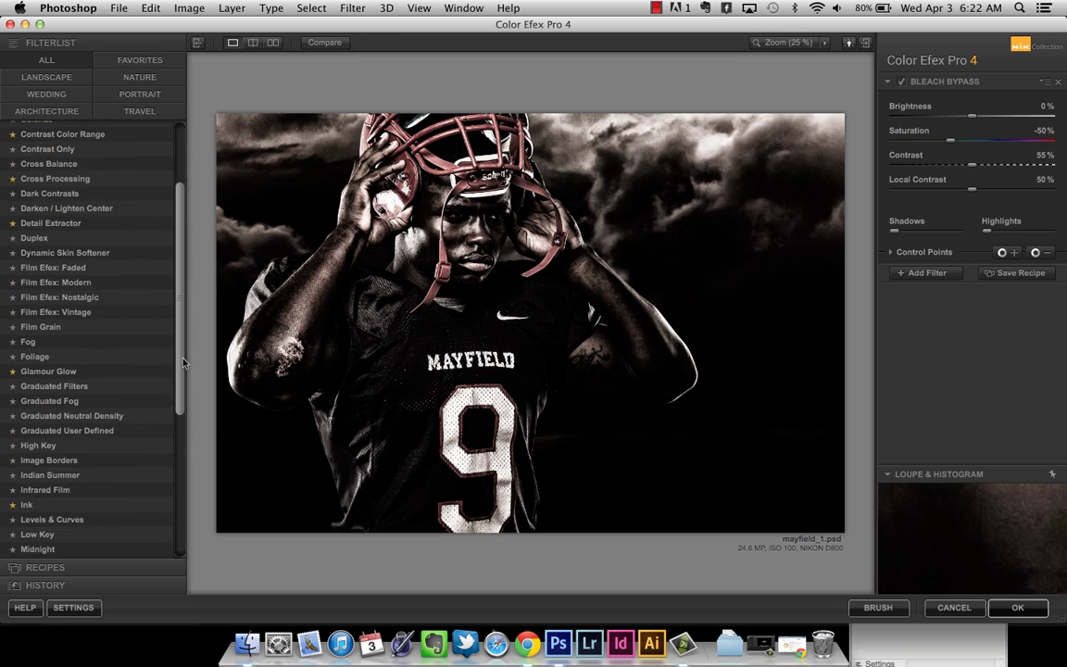
scroll(164, 389, "down", 7)
left_click(39, 473)
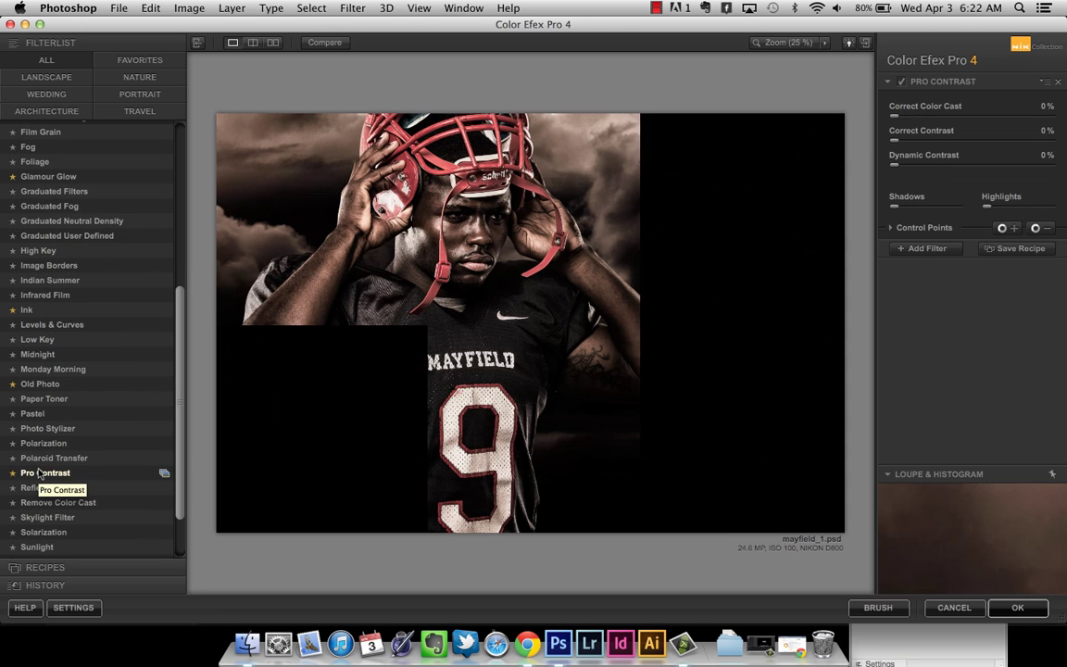
left_click_drag(893, 165, 958, 170)
left_click_drag(893, 140, 923, 121)
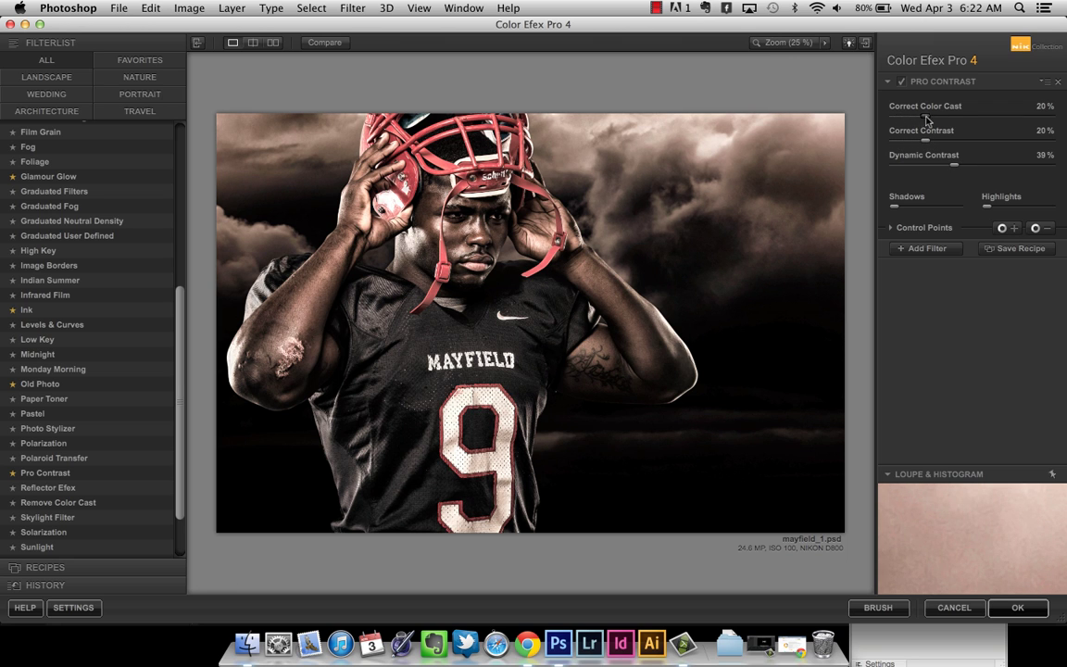
Add a Bleach Bypass filter to the stack with Saturation -11%, Contrast 20% and Local Contrast 0%.
left_click(925, 248)
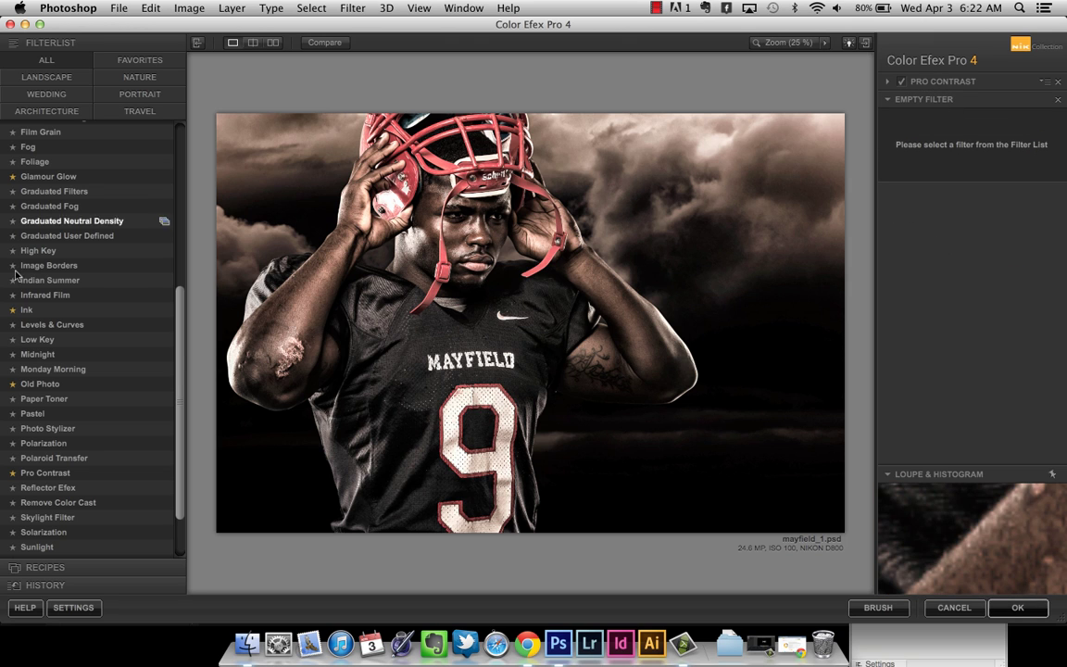
scroll(139, 306, "up", 10)
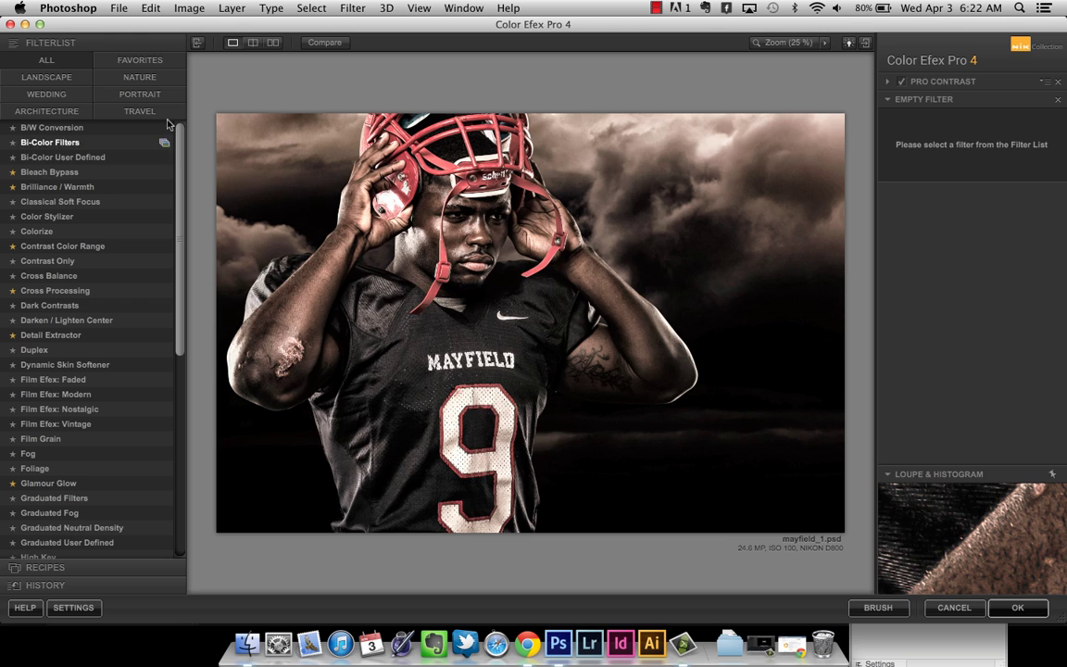
left_click(51, 172)
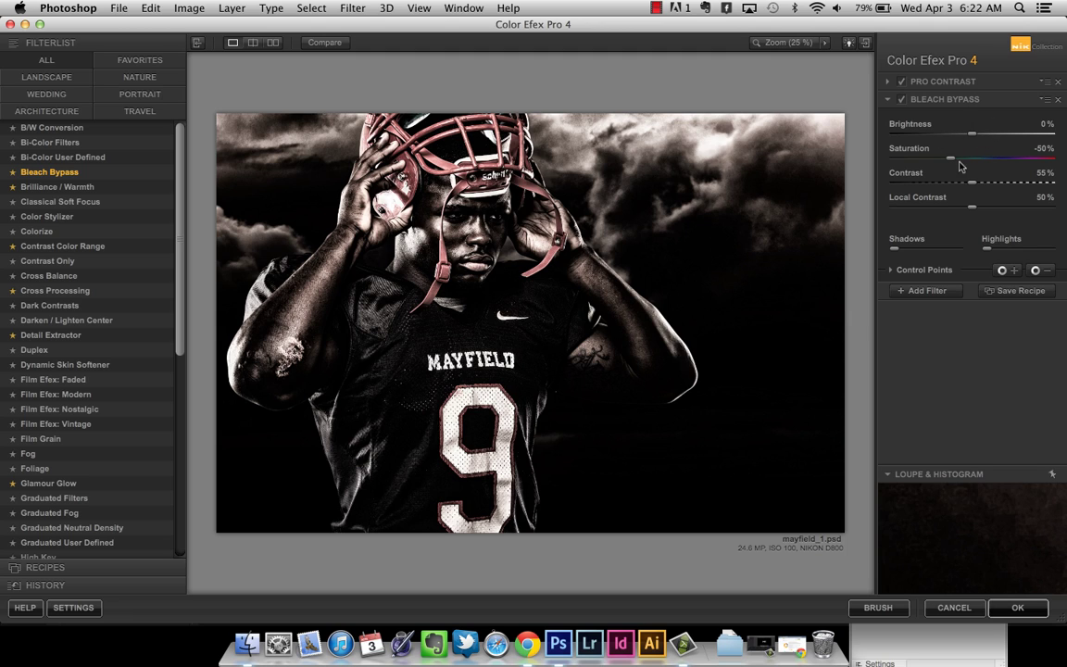
left_click_drag(949, 164, 1005, 164)
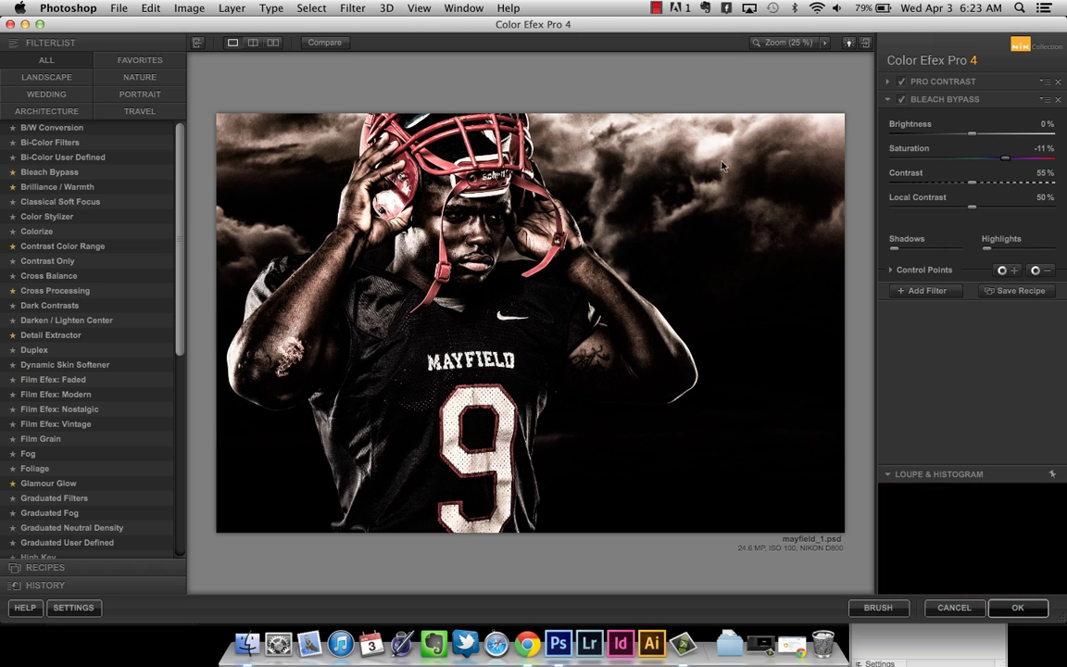
left_click_drag(971, 182, 895, 183)
left_click_drag(971, 205, 807, 190)
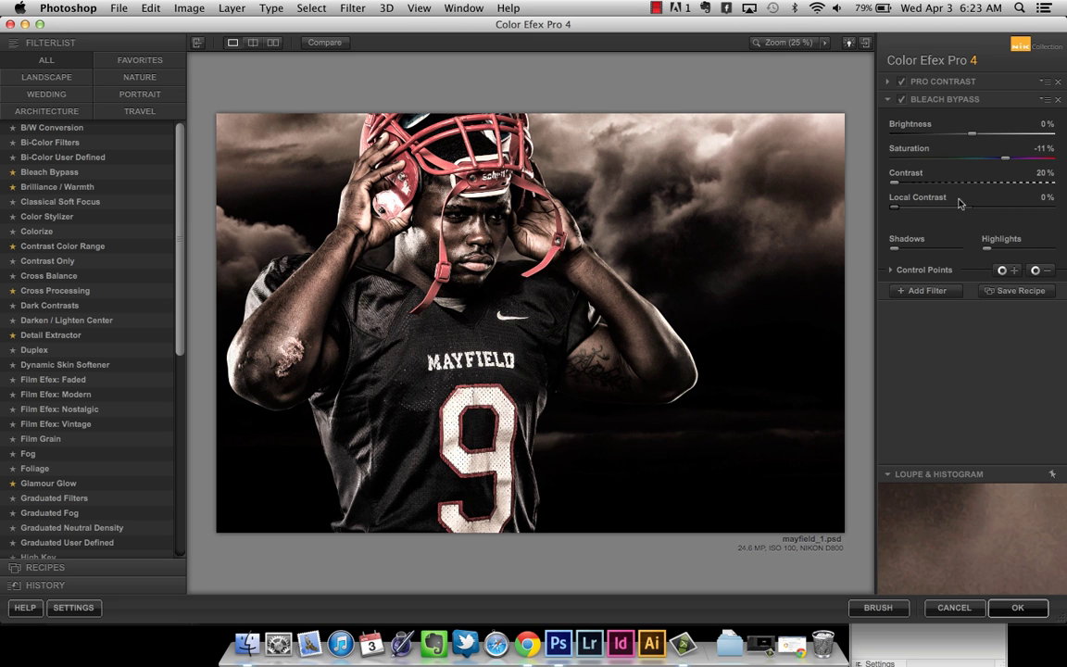
Compare the photo with and without Bleach Bypass and inspect that filter's control point opacity, leaving it at 100%.
left_click(902, 100)
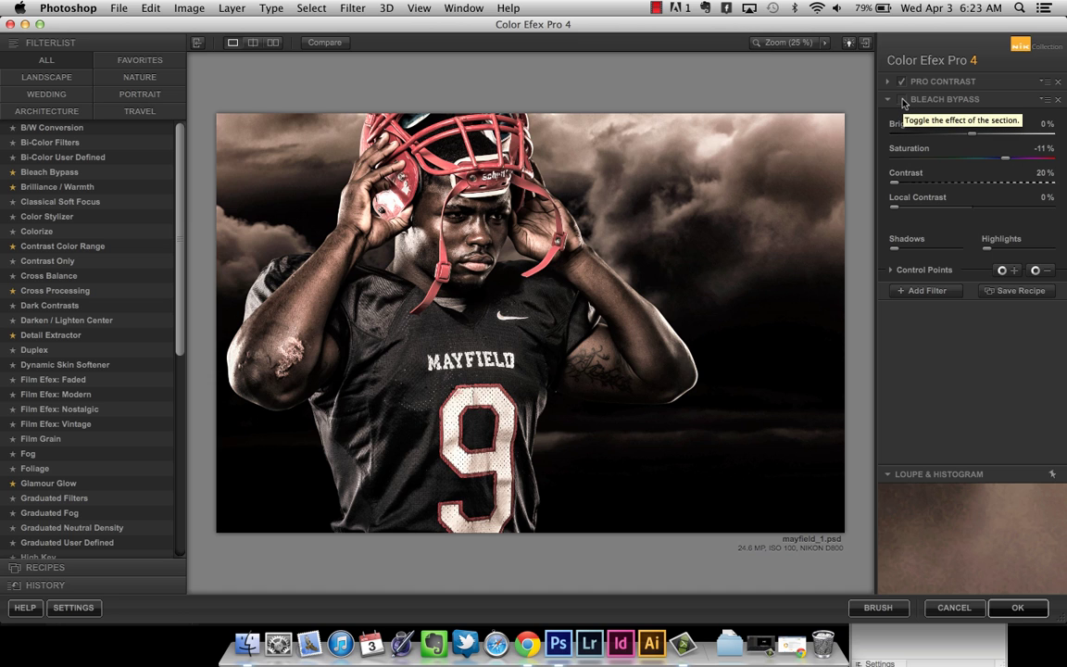
left_click(902, 100)
left_click(903, 101)
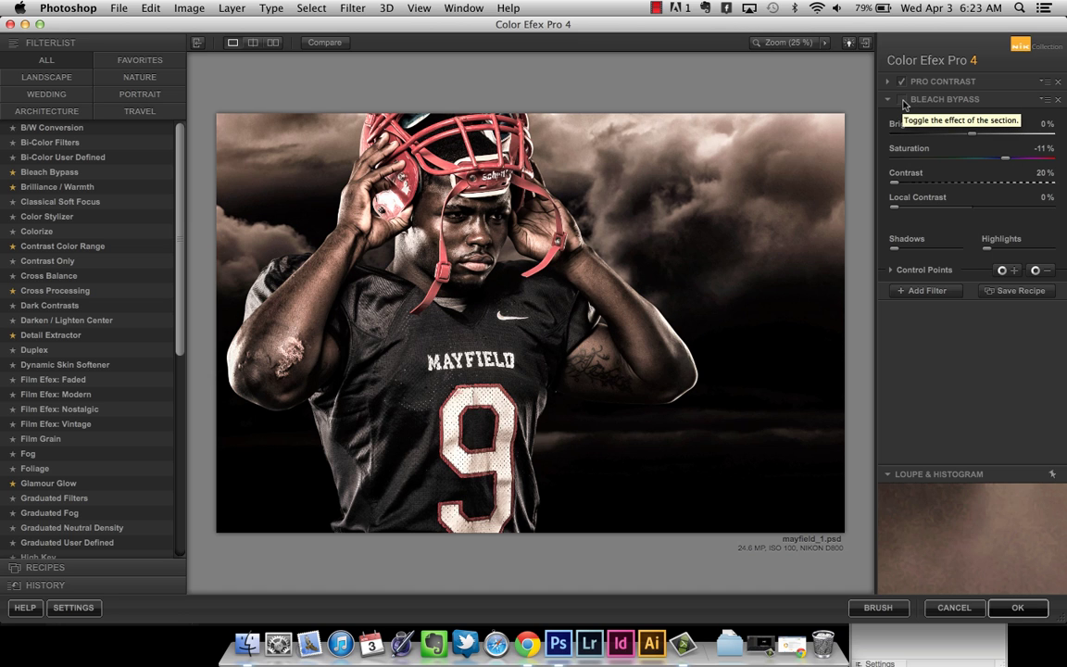
left_click(903, 100)
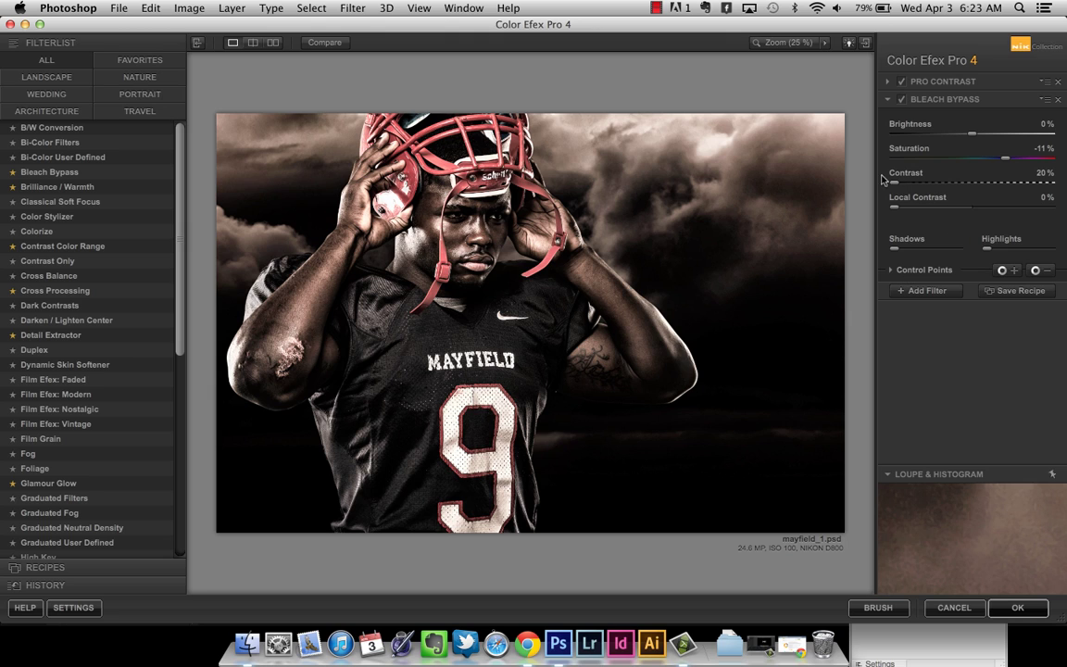
left_click(906, 270)
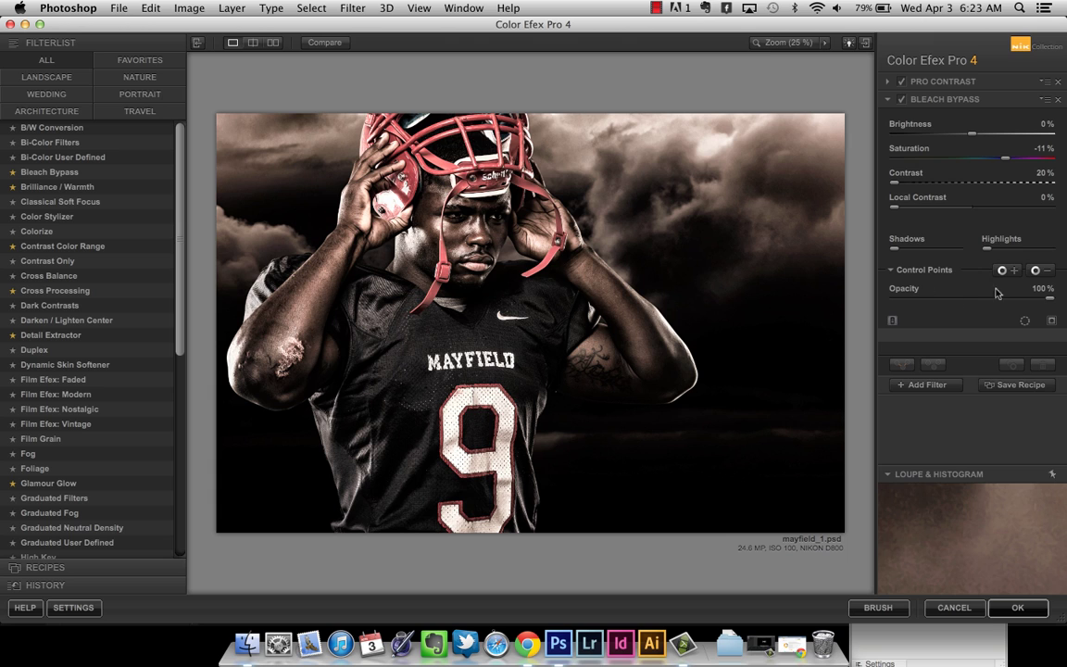
mouse_move(1050, 297)
left_mouse_down()
mouse_move(965, 307)
mouse_move(1052, 297)
left_mouse_up()
Add a Brilliance / Warmth filter with Warmth 10% and toggle it off and on to check its effect.
left_click(929, 385)
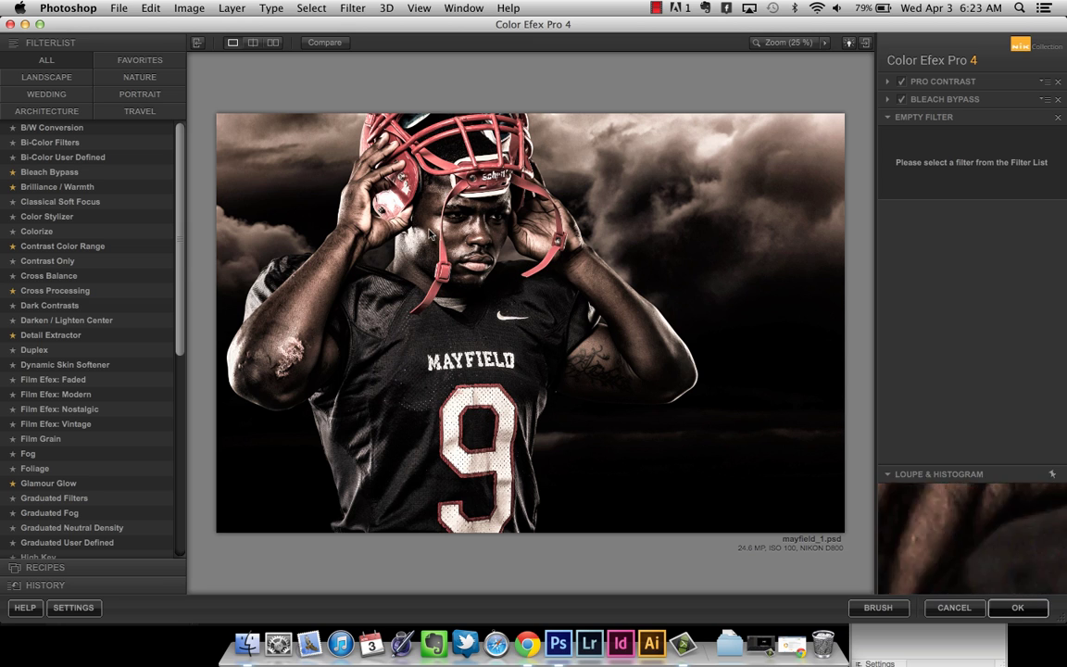
left_click(74, 188)
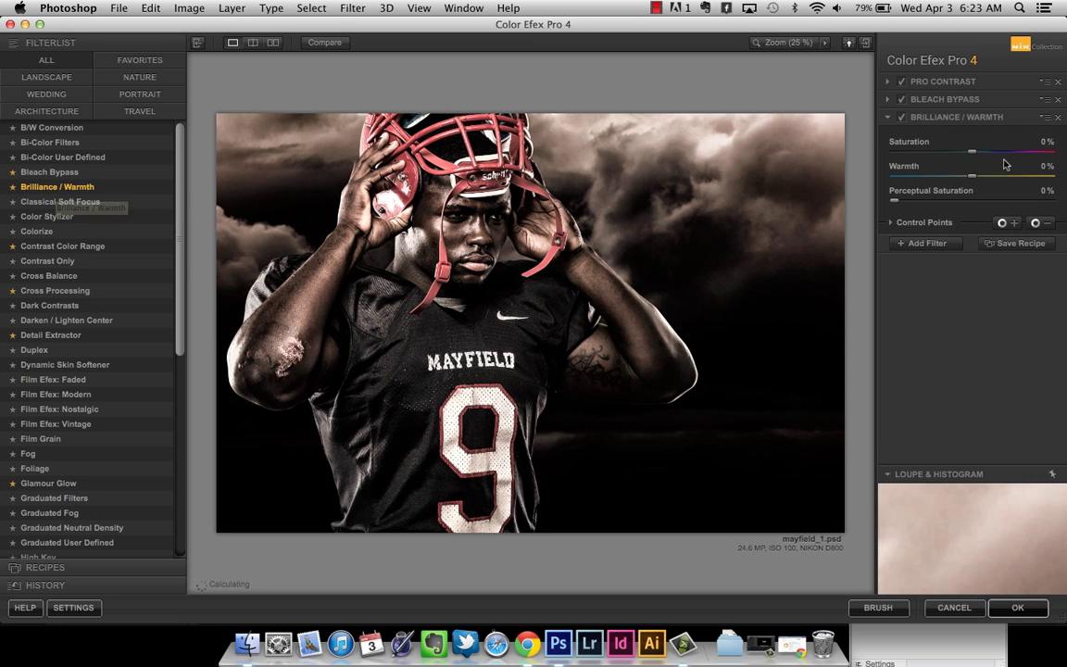
left_click_drag(972, 175, 980, 178)
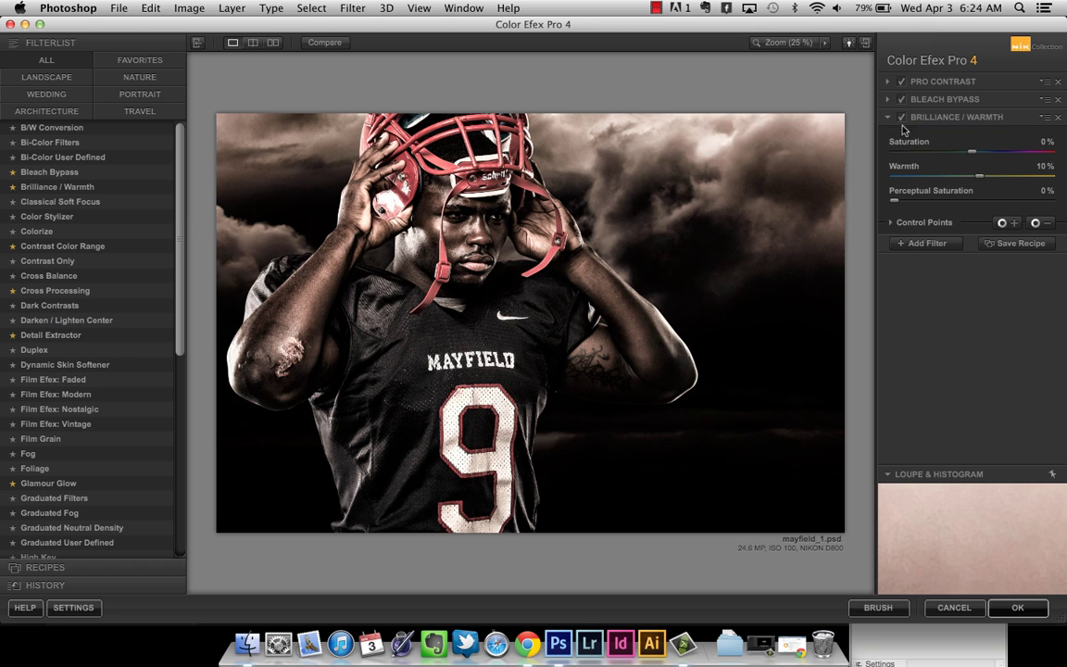
left_click(902, 118)
left_click(903, 117)
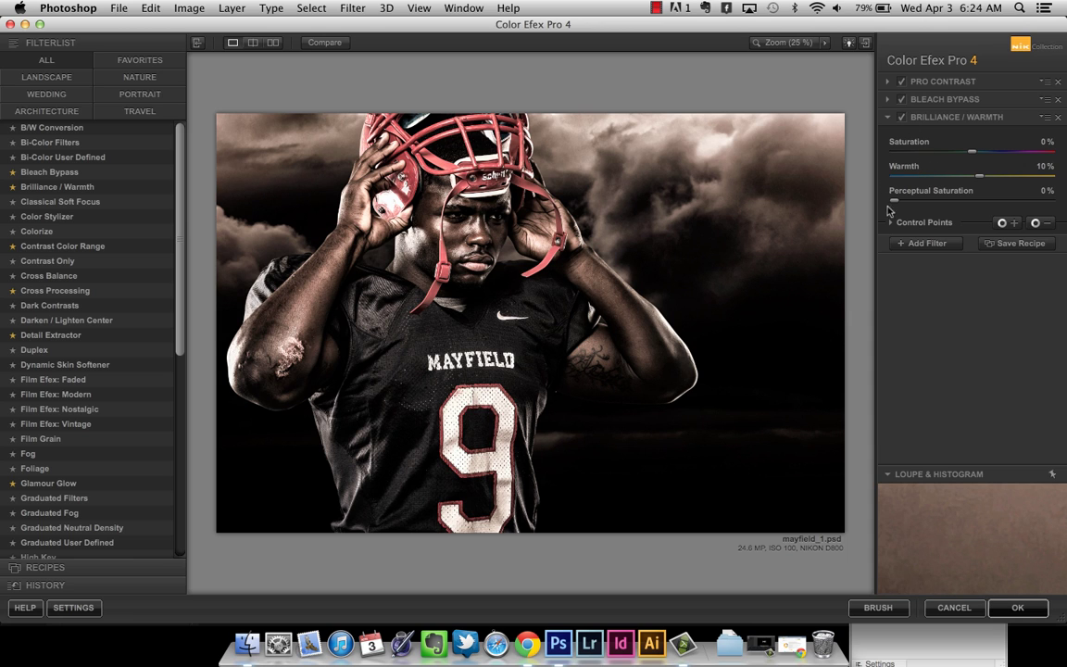
Add a Detail Extractor filter to the stack and set its Contrast to 51%.
left_click(926, 245)
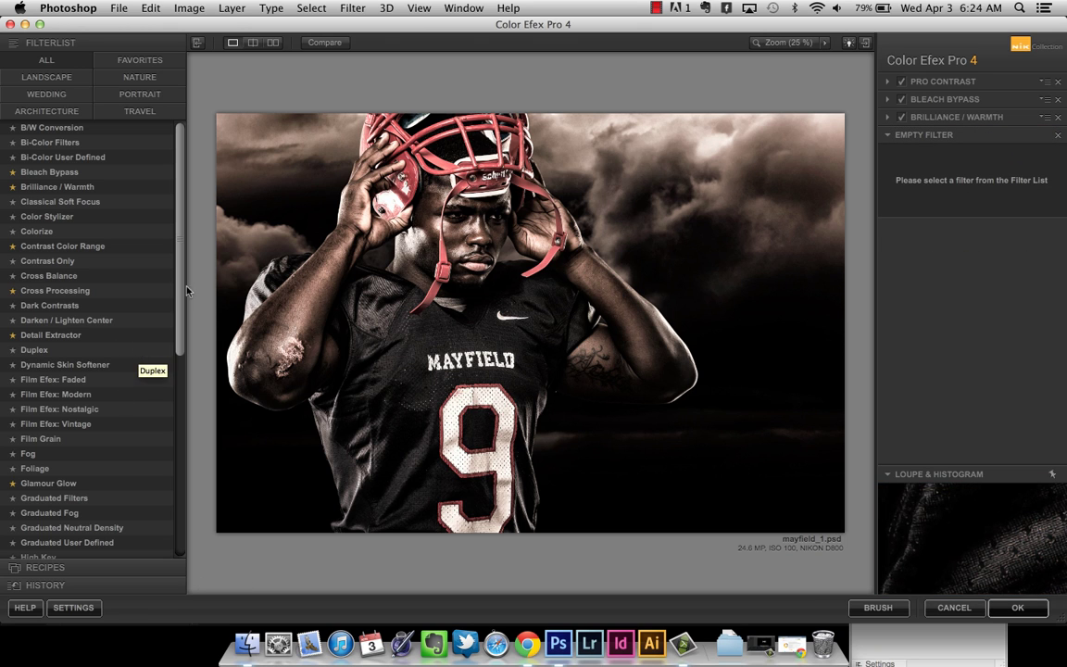
mouse_move(180, 275)
left_mouse_down()
mouse_move(180, 435)
mouse_move(180, 292)
left_mouse_up()
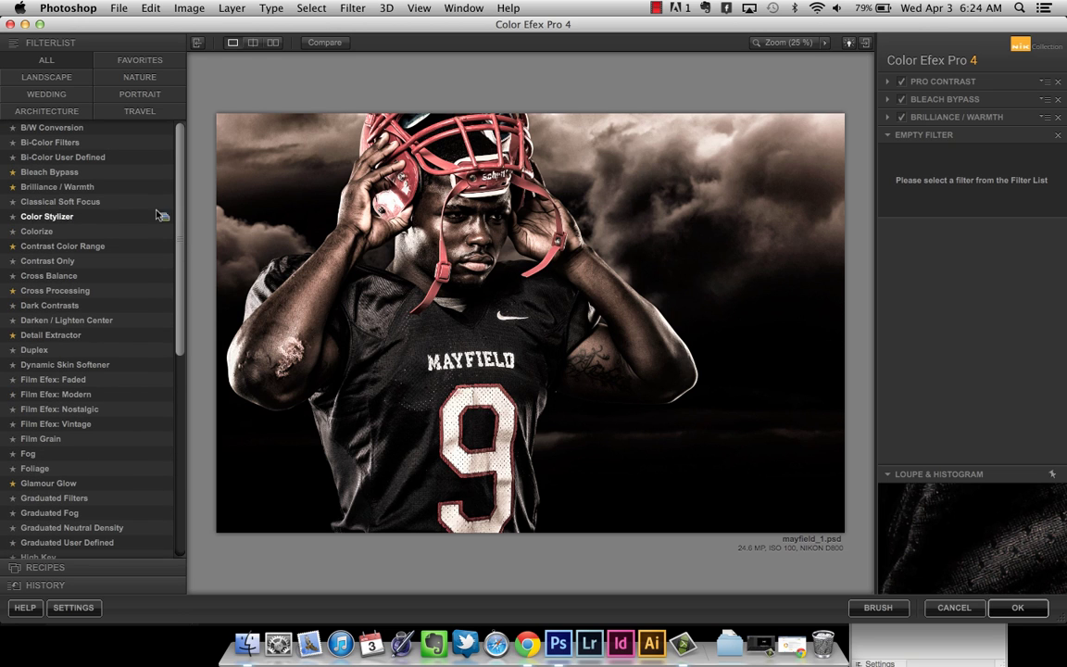
left_click(60, 336)
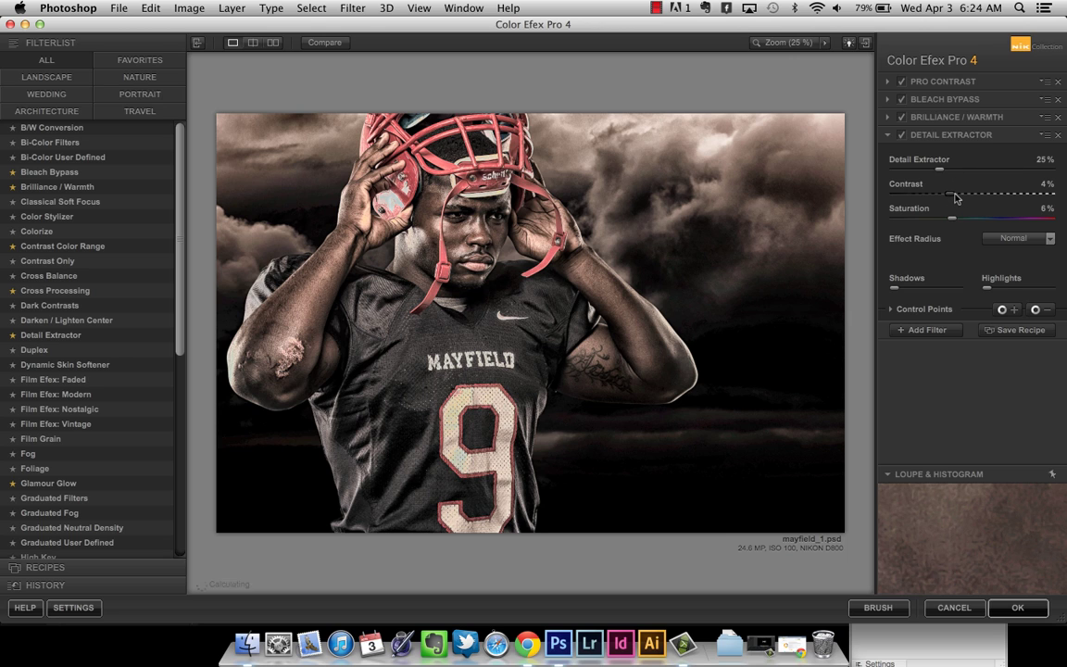
left_click_drag(955, 197, 960, 199)
left_click_drag(956, 201, 1000, 197)
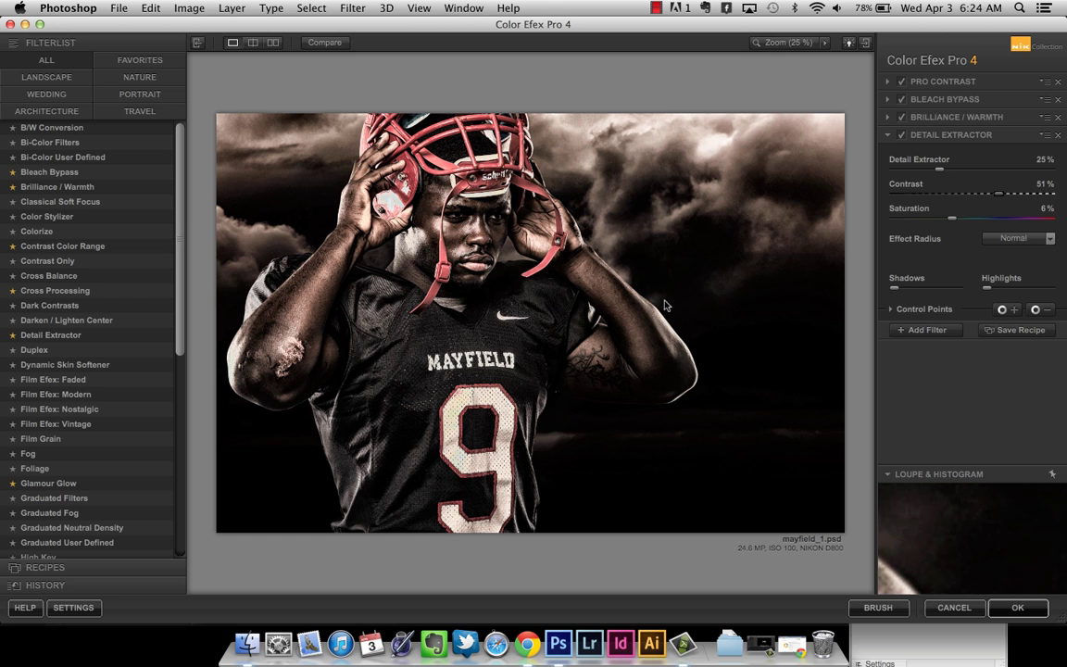
Raise the Shadows and Highlights protection of the Detail Extractor filter to moderate levels.
mouse_move(896, 293)
left_click_drag(896, 293, 919, 288)
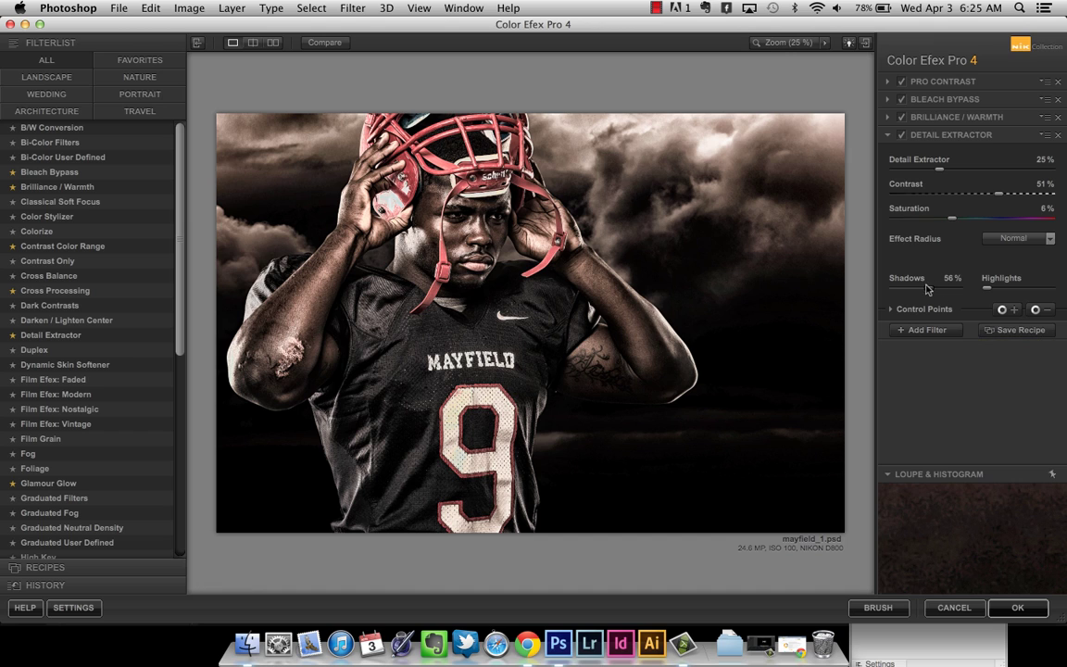
mouse_move(995, 289)
left_click_drag(996, 289, 1012, 287)
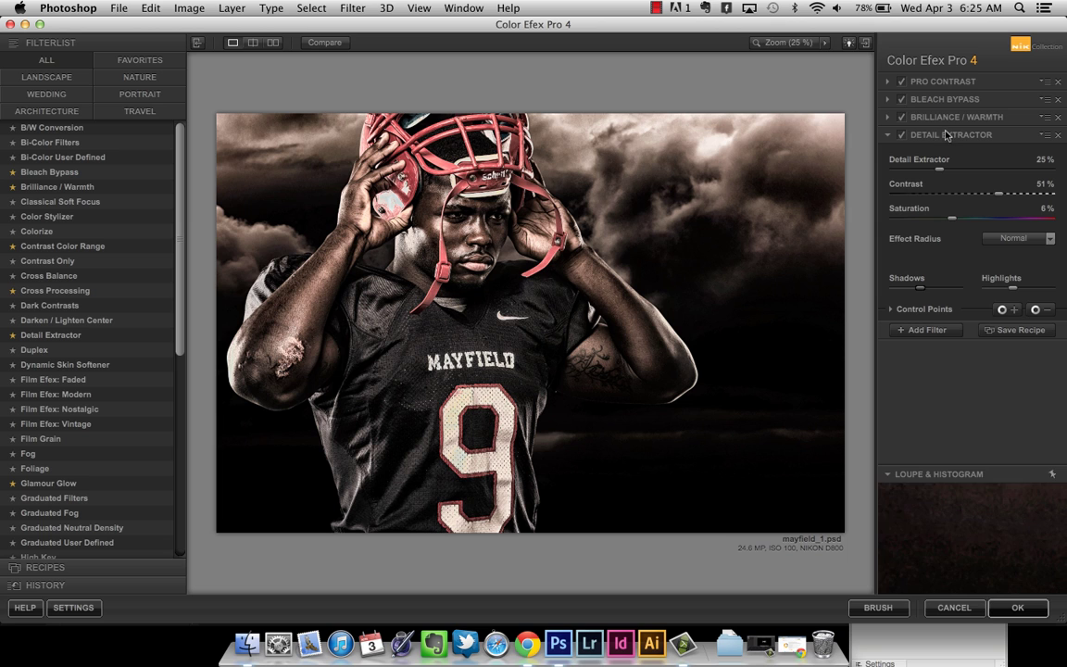
Compare the photo with the whole filter stack applied against the original image.
left_click(319, 51)
left_click(318, 51)
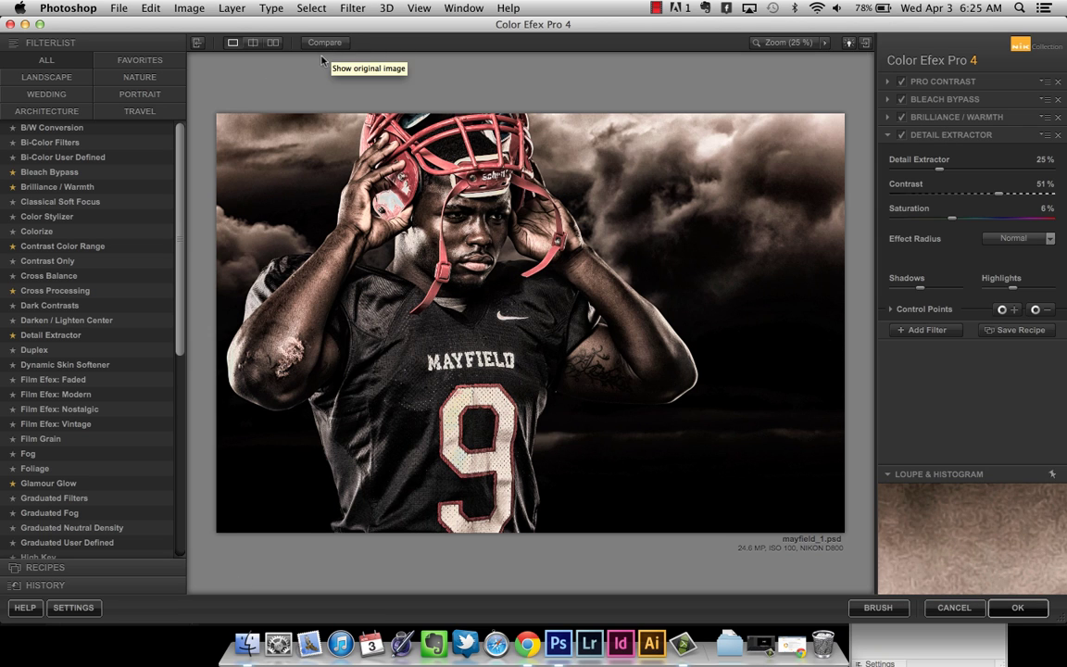
left_click(323, 44)
left_click(329, 46)
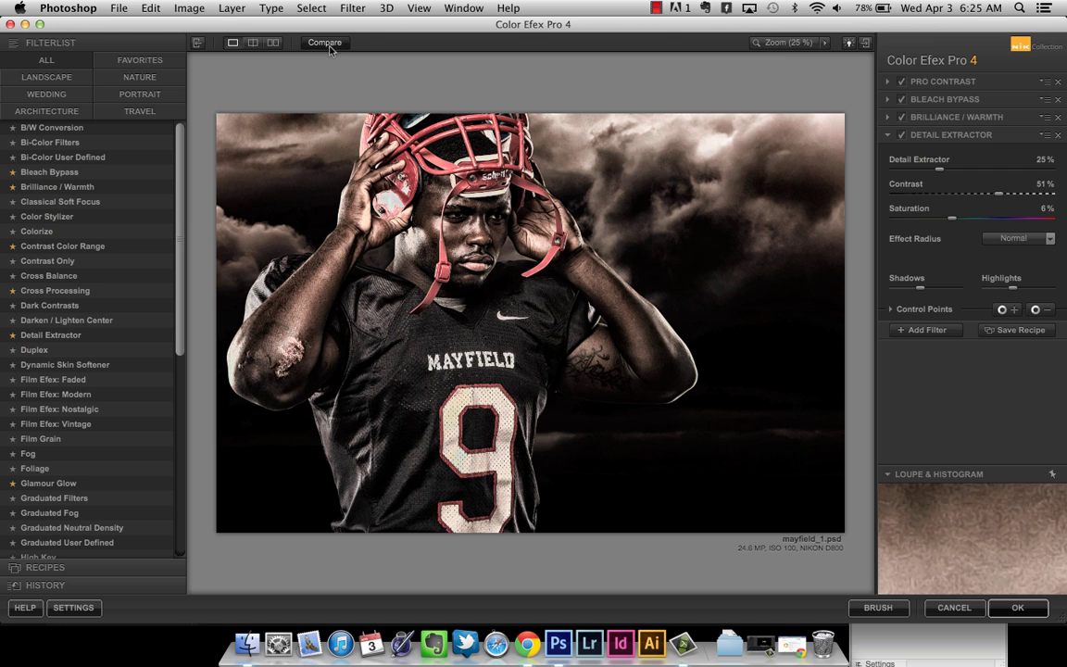
Preview the original image once more against the finished filter stack.
left_click(329, 46)
left_click(329, 46)
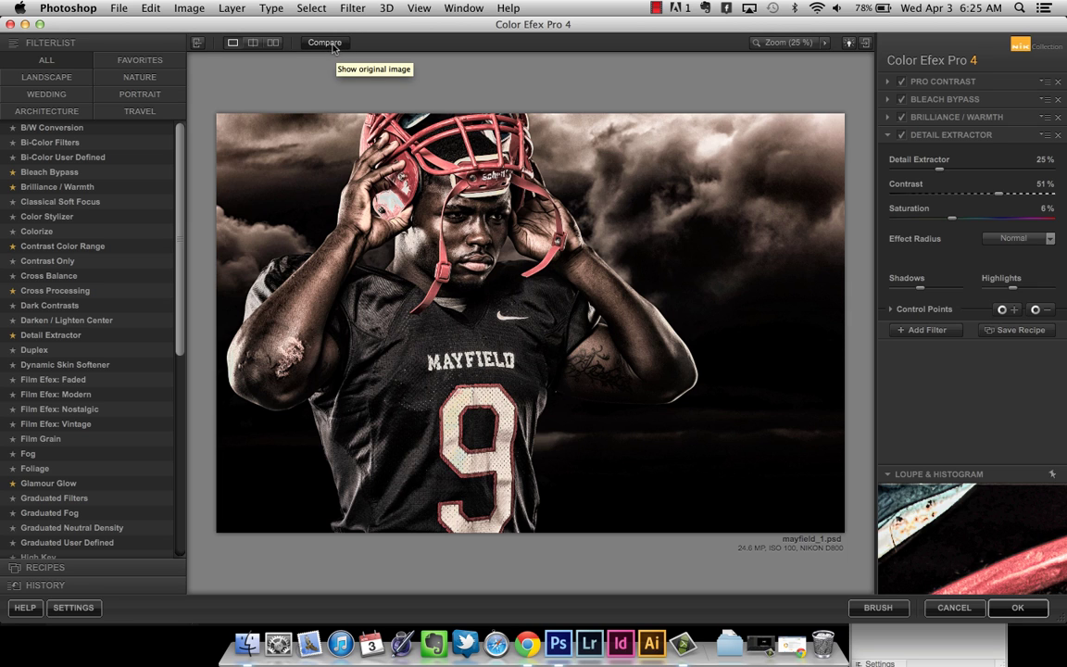
left_click_drag(333, 48, 334, 48)
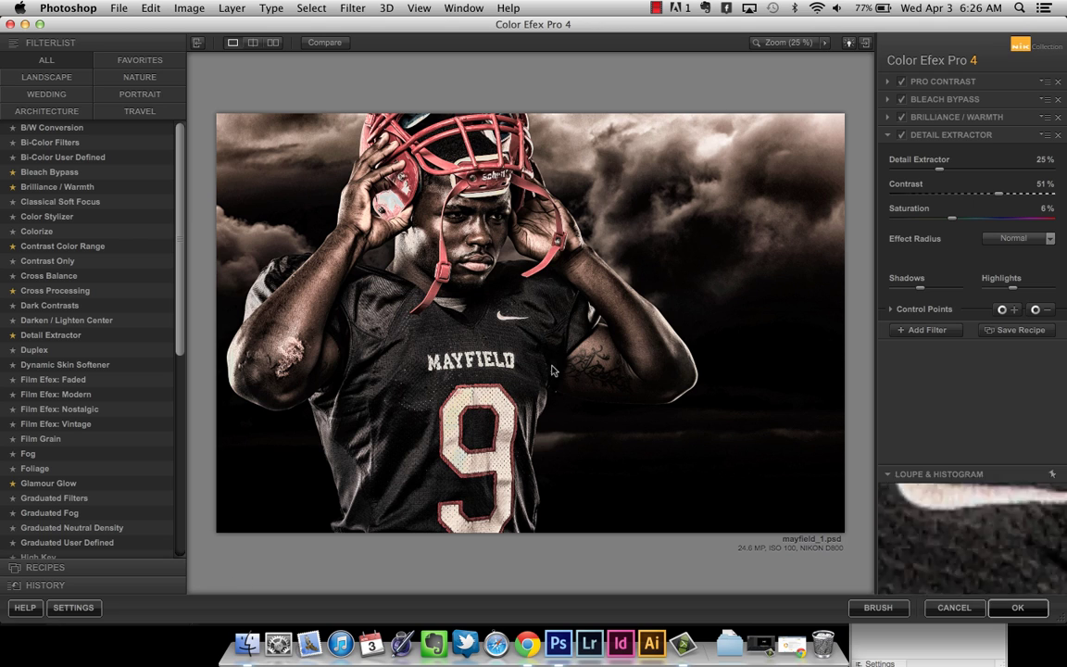
Open the prompt for saving a custom recipe, cancel it, and display the custom recipes already stored.
left_click(1015, 331)
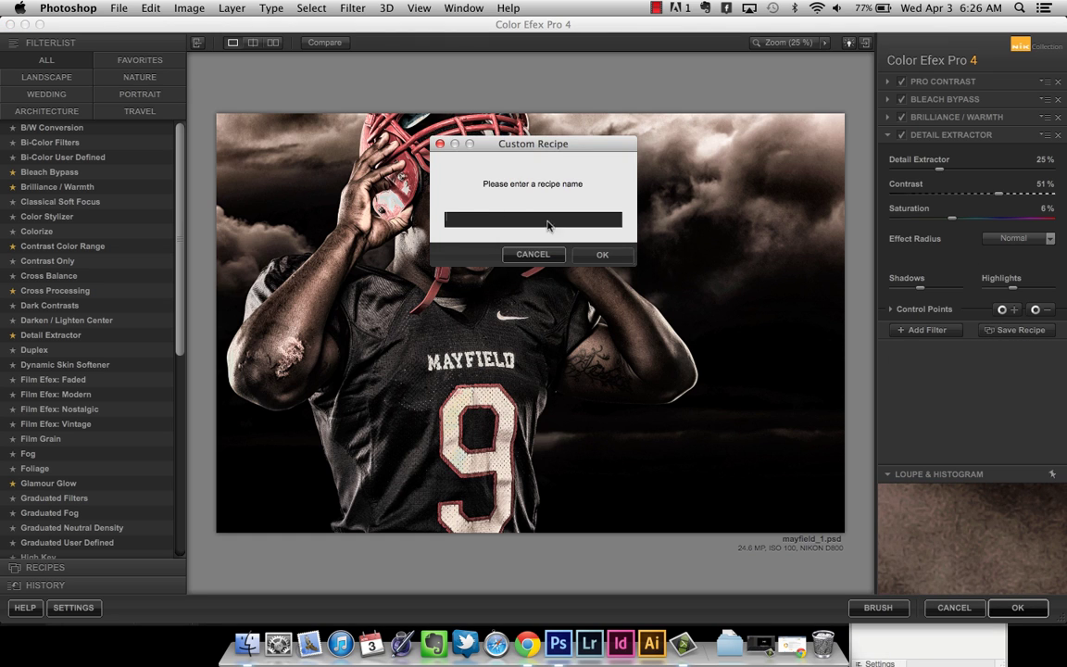
left_click(533, 255)
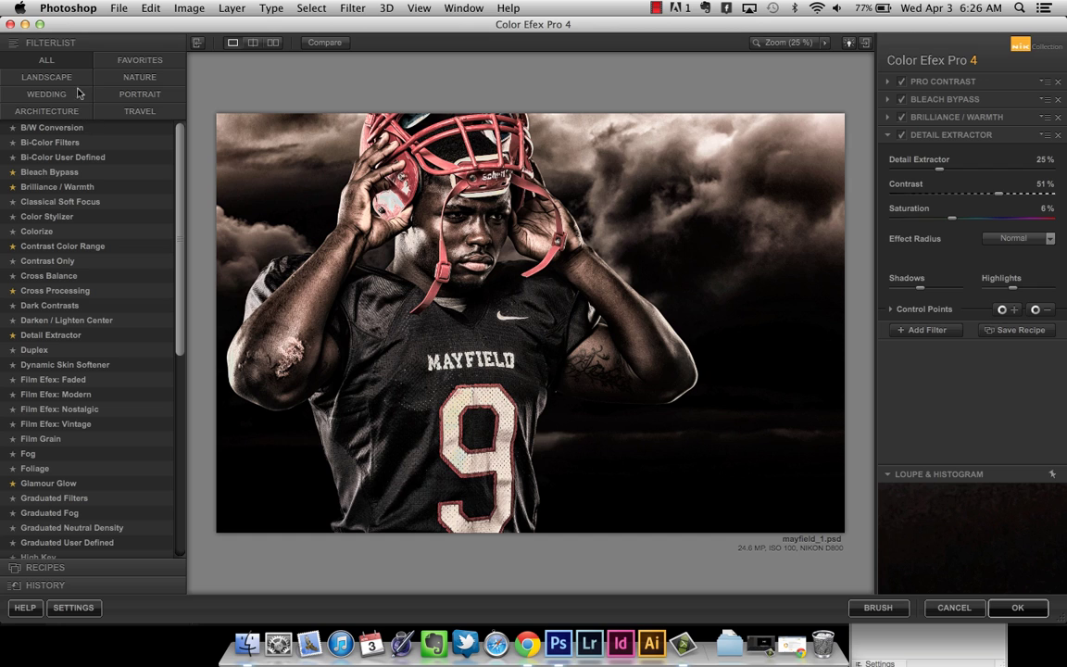
left_click(26, 565)
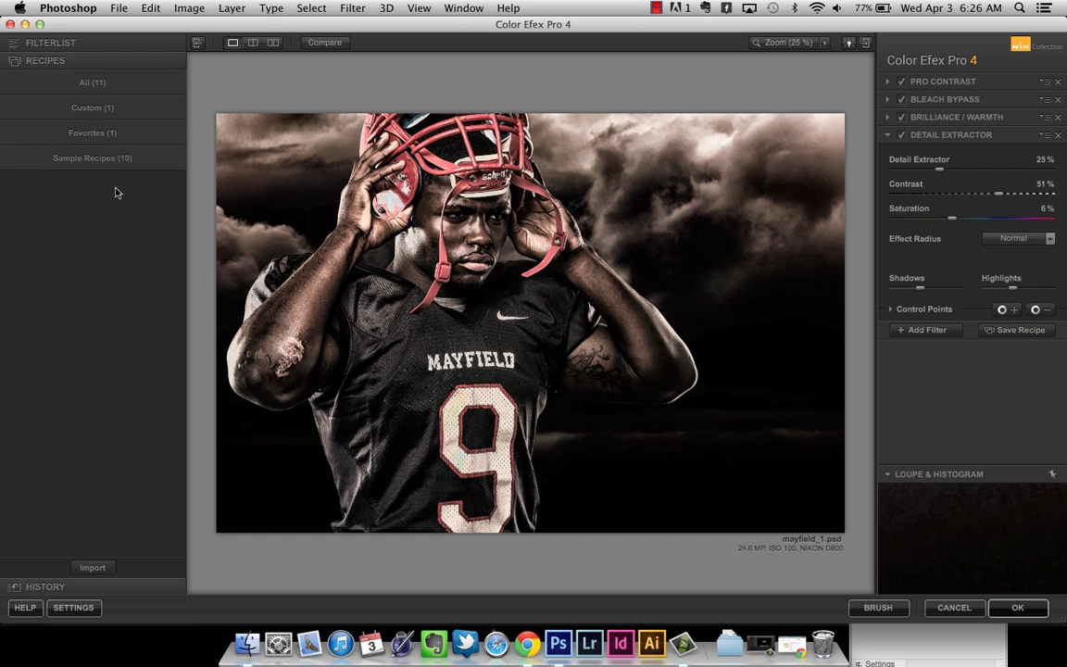
left_click(96, 108)
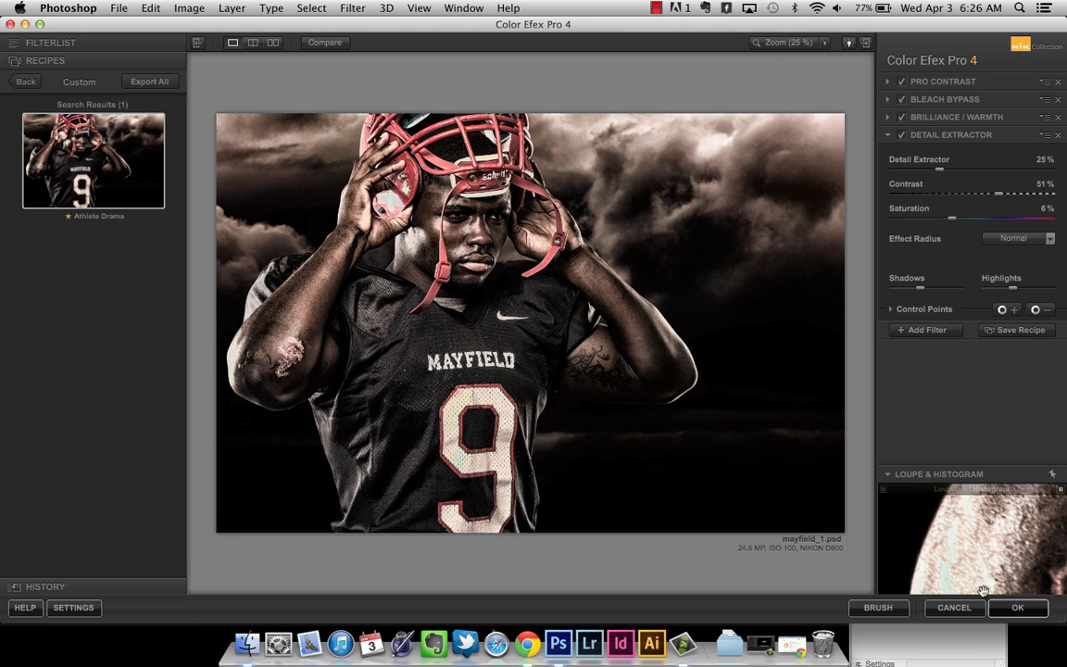
Apply the filter stack to the Photoshop document as its own layer and delete Layer 7 beneath it.
left_click(1020, 608)
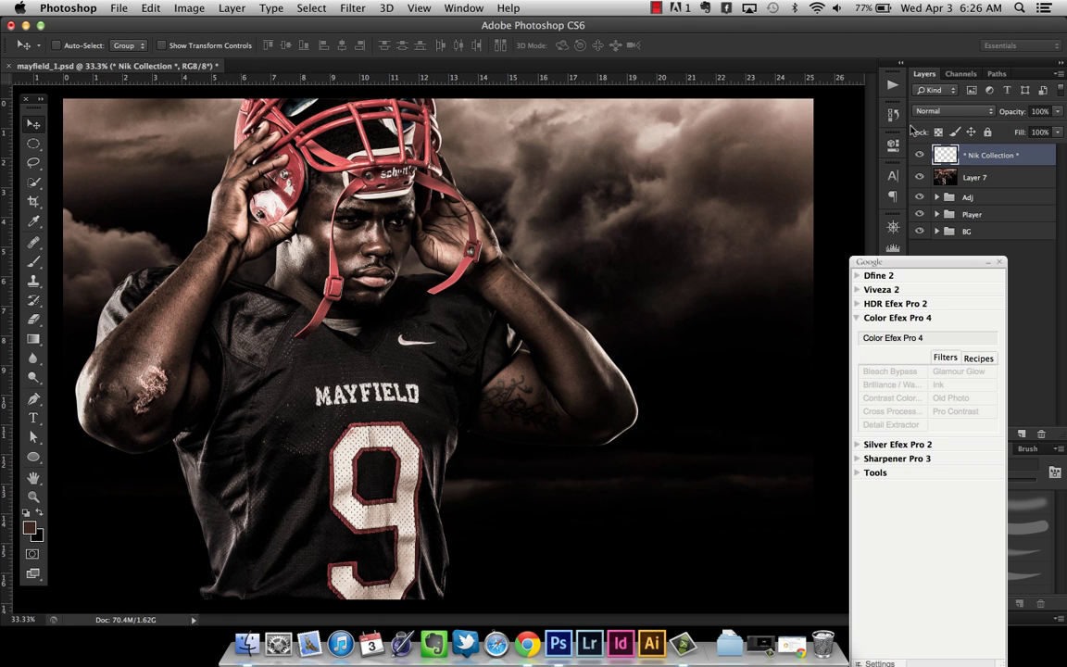
left_click_drag(913, 266, 887, 489)
left_click(987, 182)
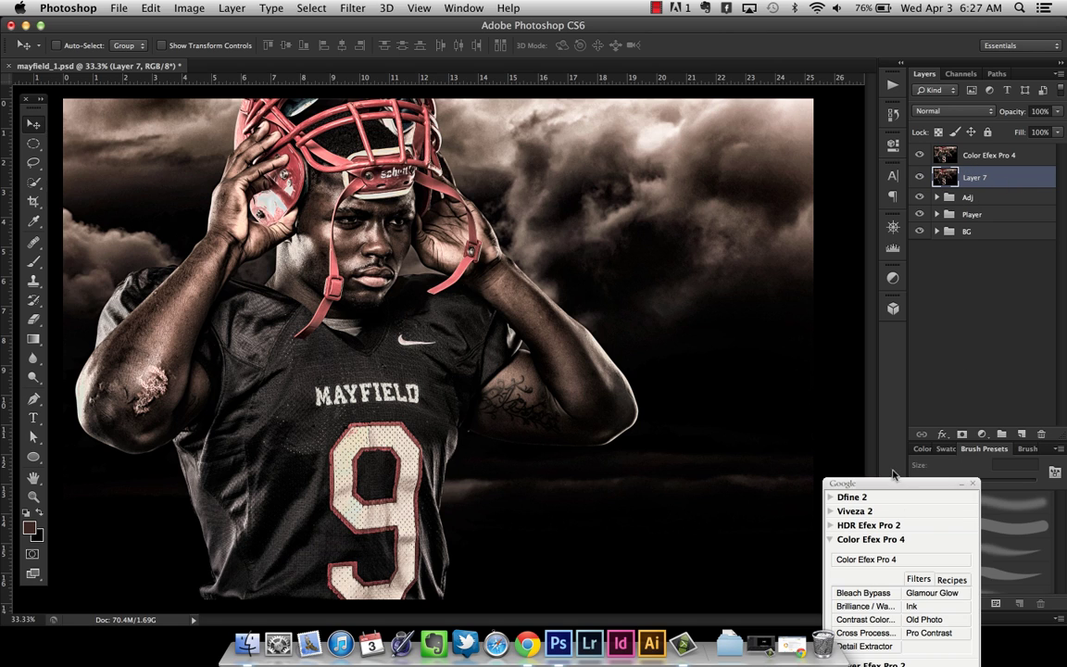
left_click_drag(1001, 176, 1040, 433)
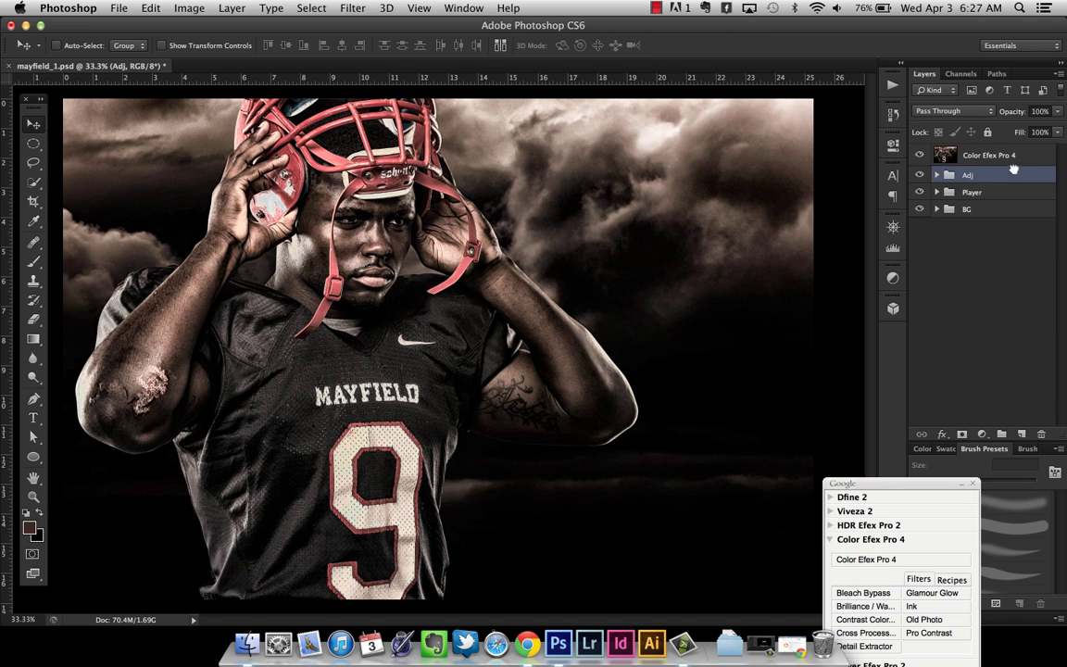
Select the Color Efex Pro 4 layer, switch to full-screen view with the menu bar, and collapse the Google filter palette.
left_click(991, 156)
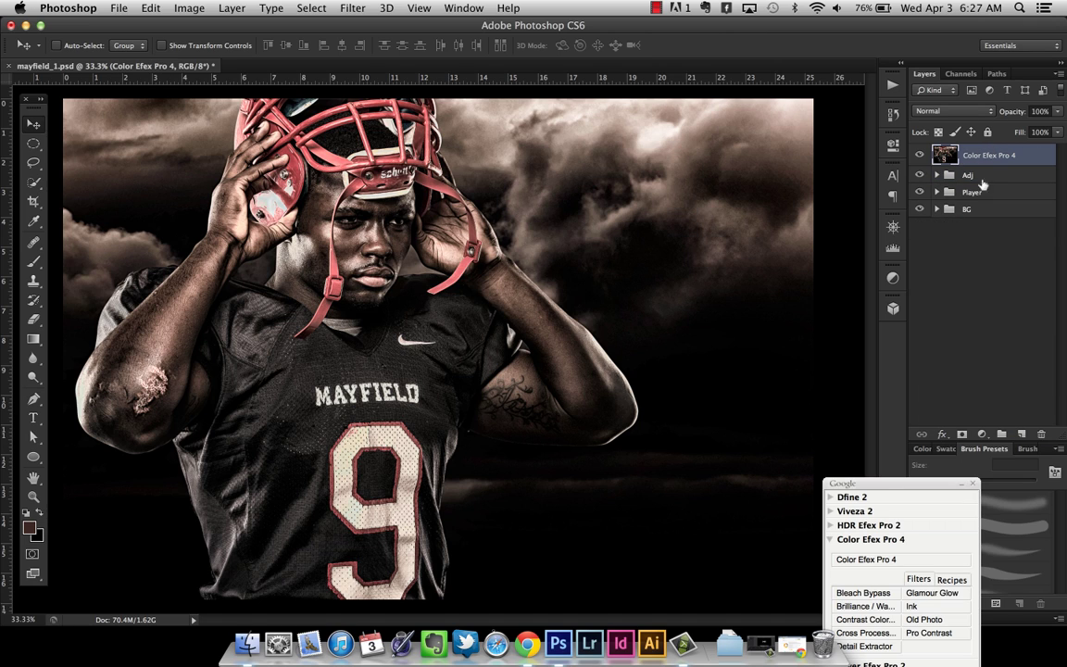
left_click(912, 155)
key("f")
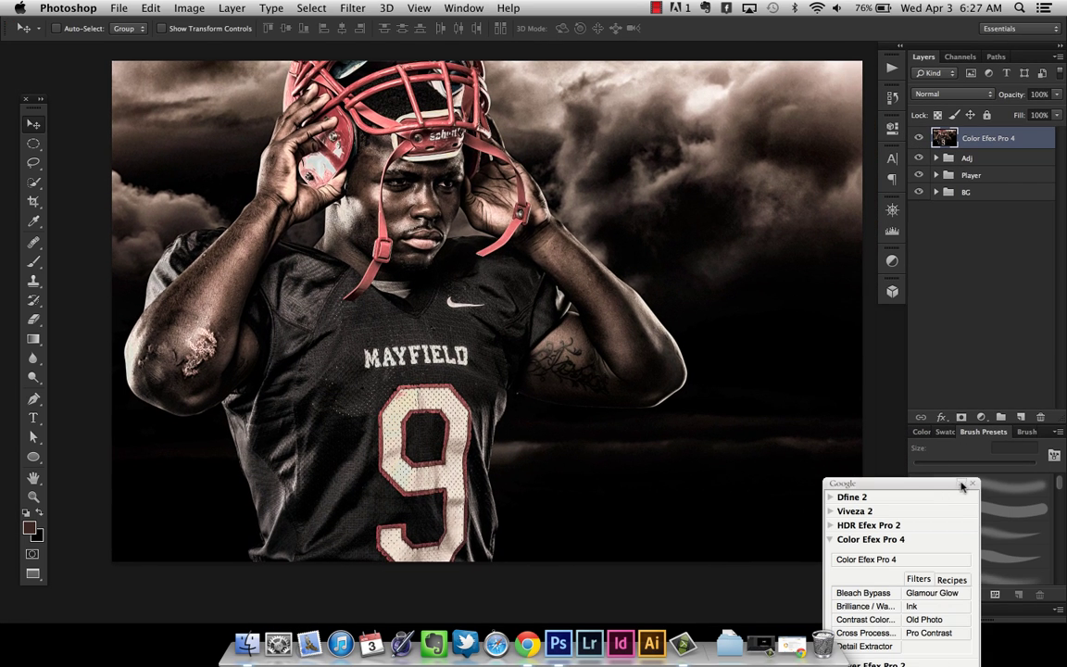
left_click(961, 485)
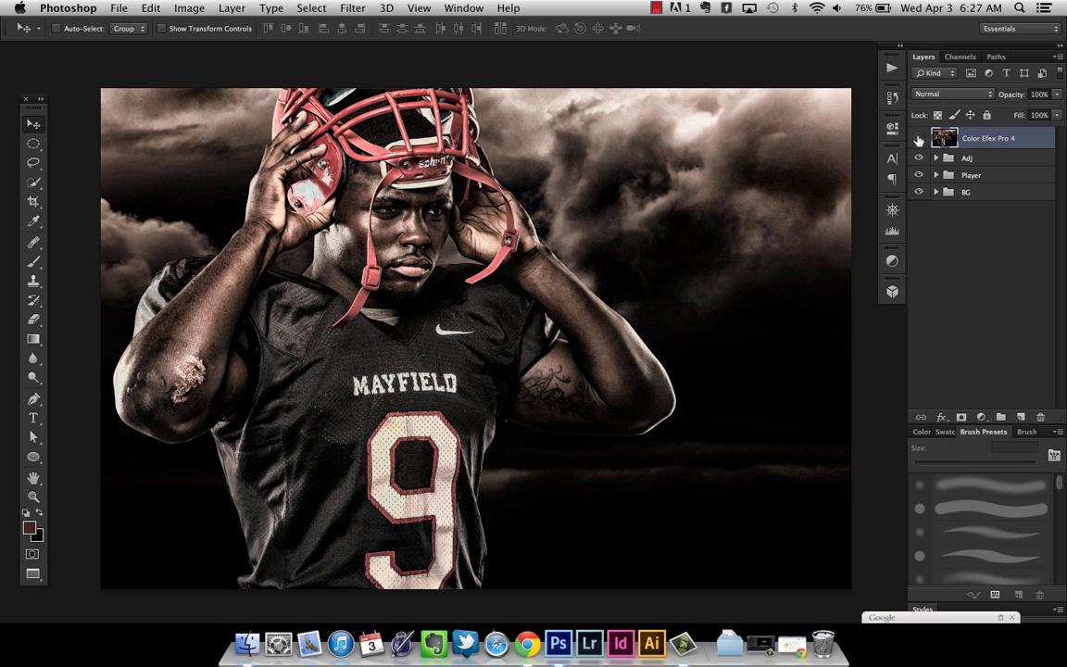
Toggle the visibility of the Color Efex Pro 4 layer repeatedly to compare the composite before and after filtering.
left_click(919, 138)
left_click(918, 138)
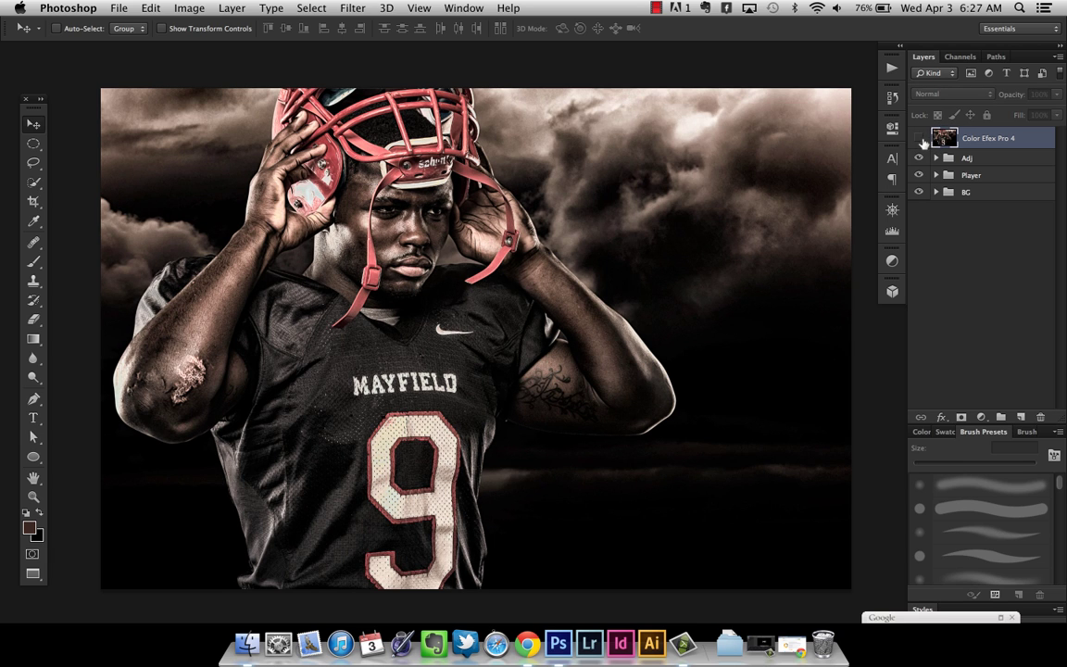
left_click(917, 138)
left_click(918, 138)
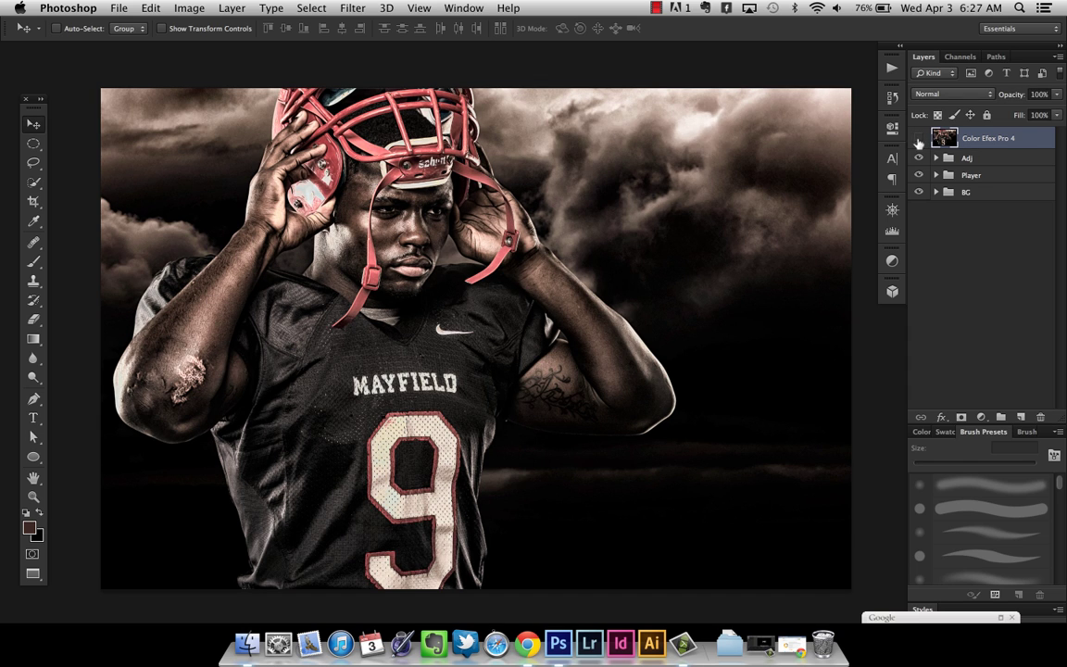
left_click(919, 138)
left_click(918, 138)
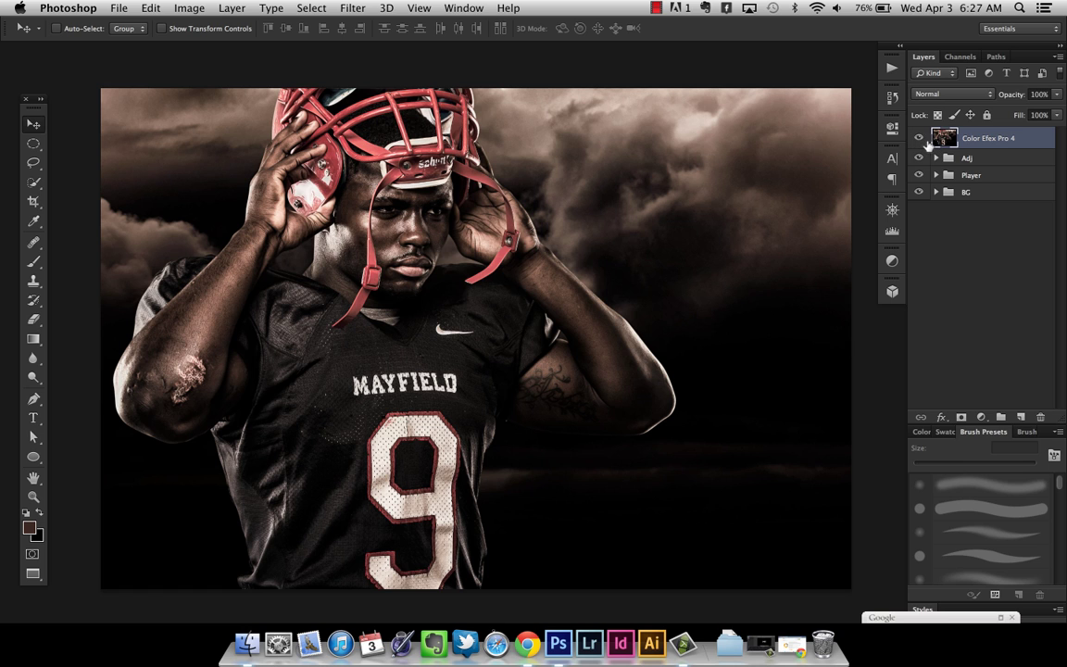
left_click(920, 139)
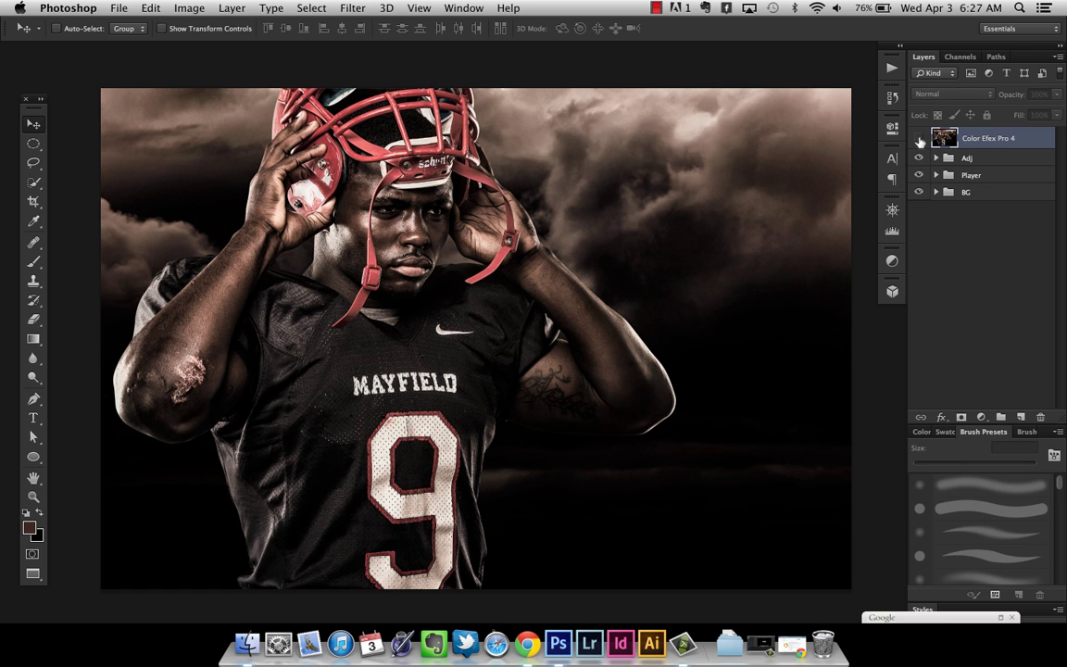
left_click(919, 138)
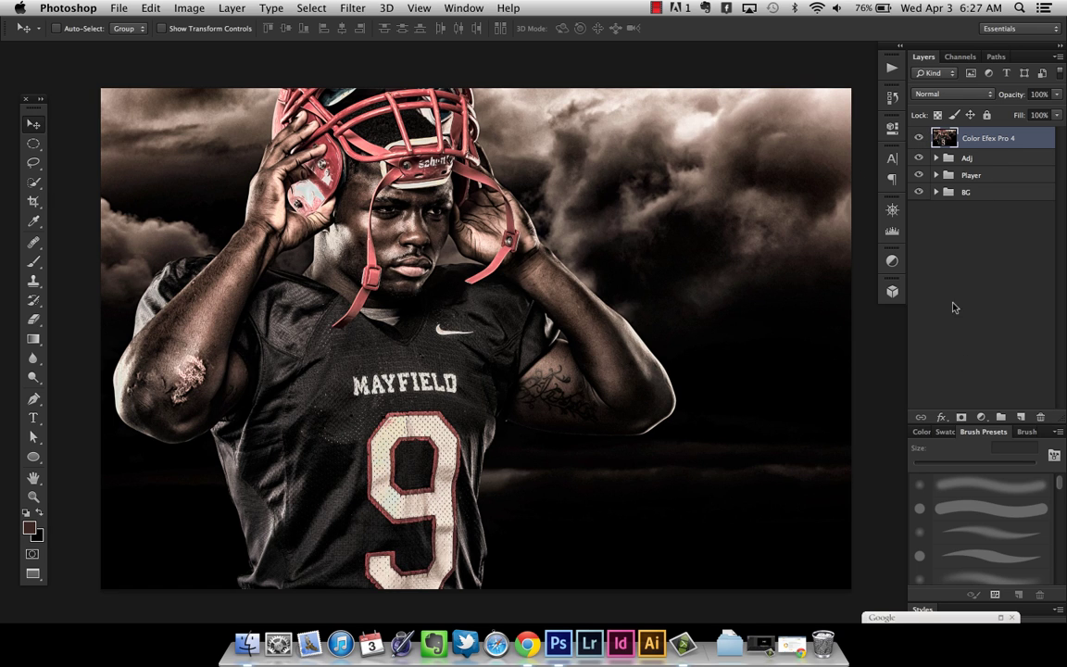
Add a white layer mask to the Color Efex Pro 4 layer, then try its opacity at 63% and undo that.
left_click(962, 416)
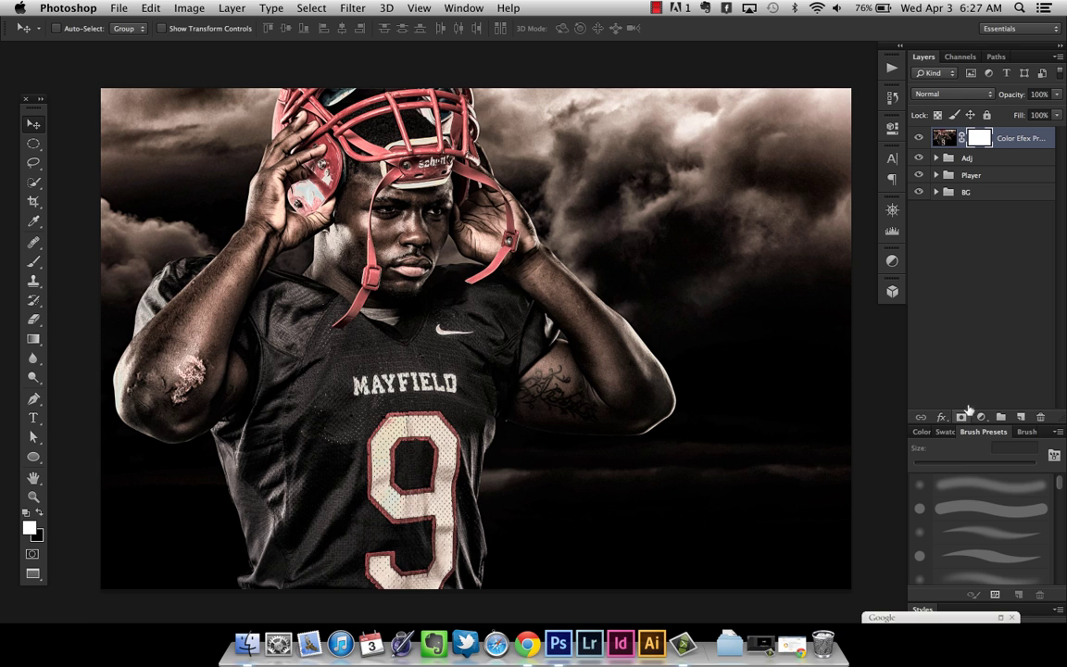
left_click_drag(1055, 100, 1036, 112)
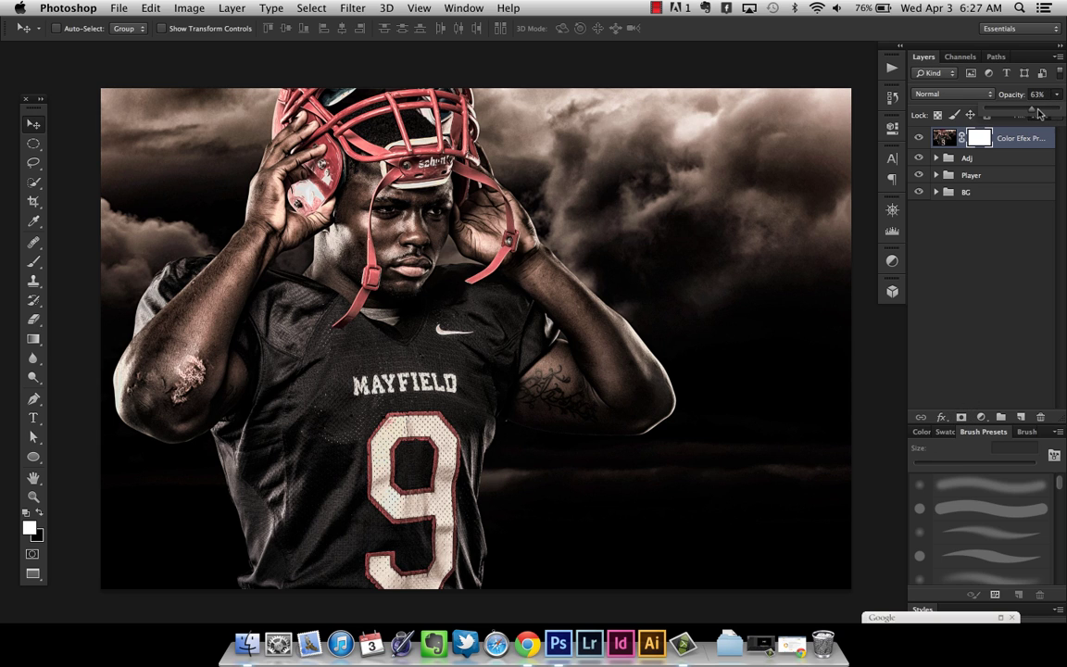
key("super+z")
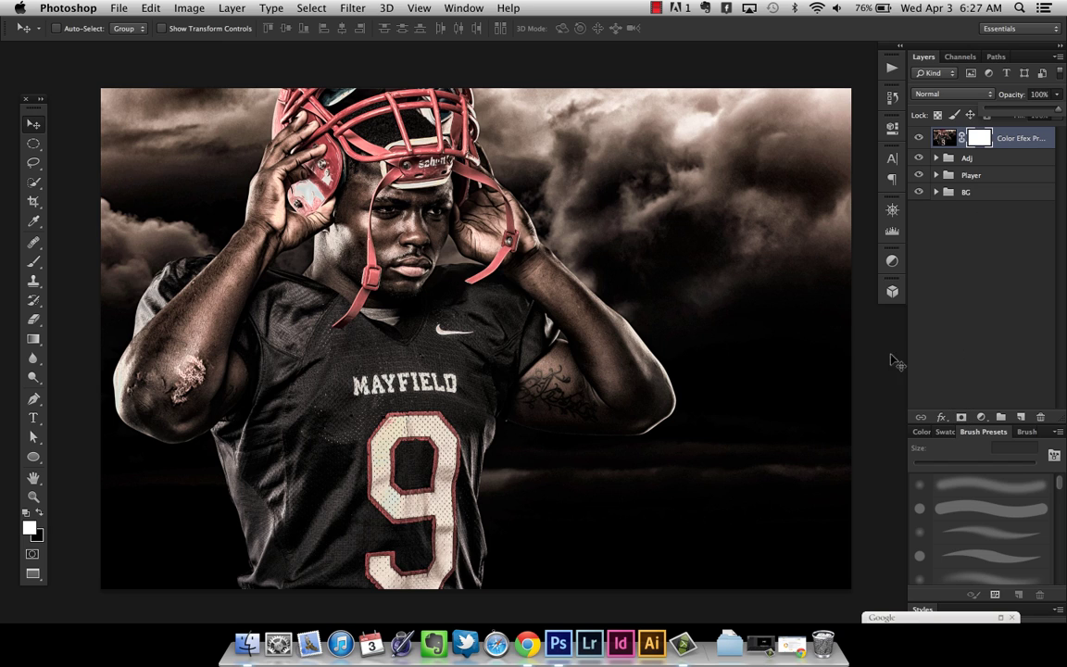
Make black the foreground color and try painting over the player's face with the Healing Brush enlarged to 700.
left_click(34, 243)
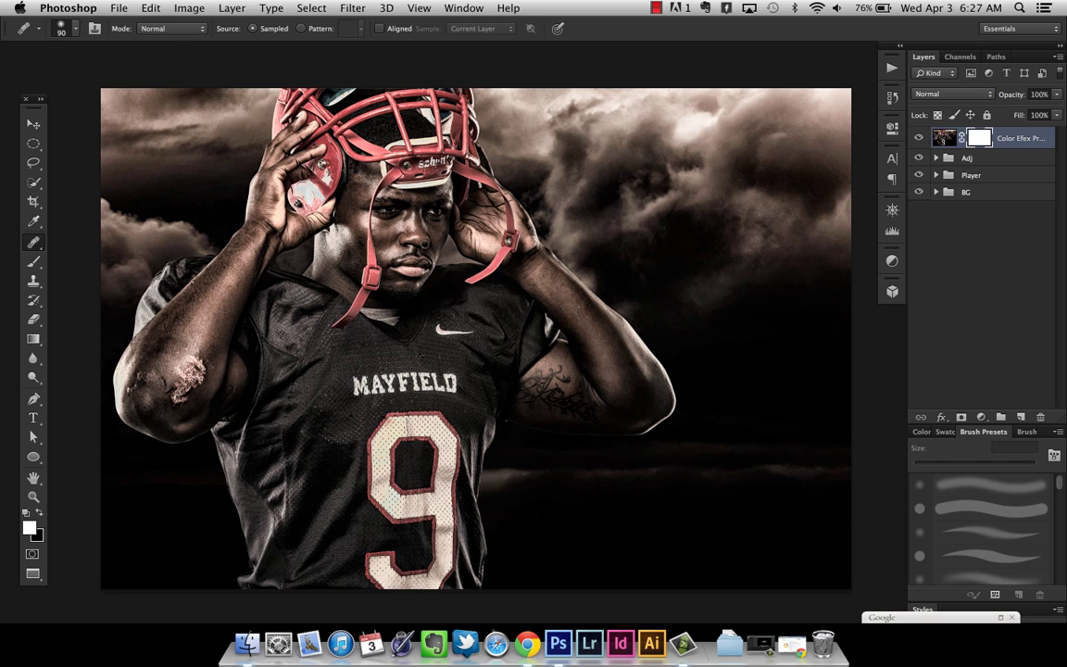
key("bracketright")
key("bracketright")
key("bracketright")
key("bracketright")
key("bracketright")
key("bracketright")
key("bracketright")
key("bracketright")
key("x")
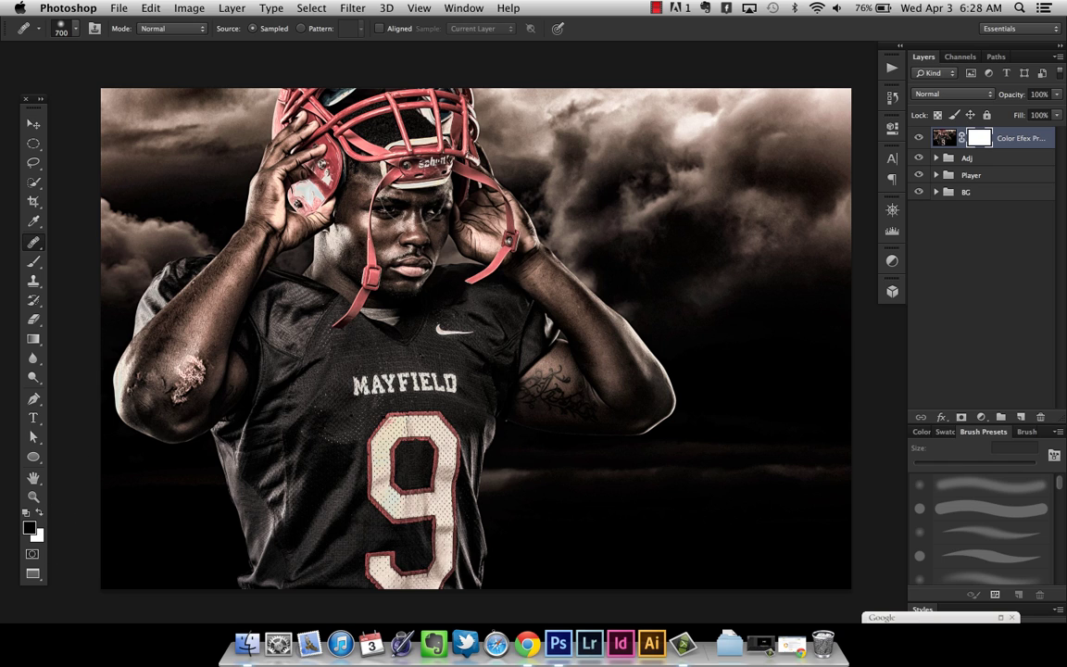
left_click(387, 189)
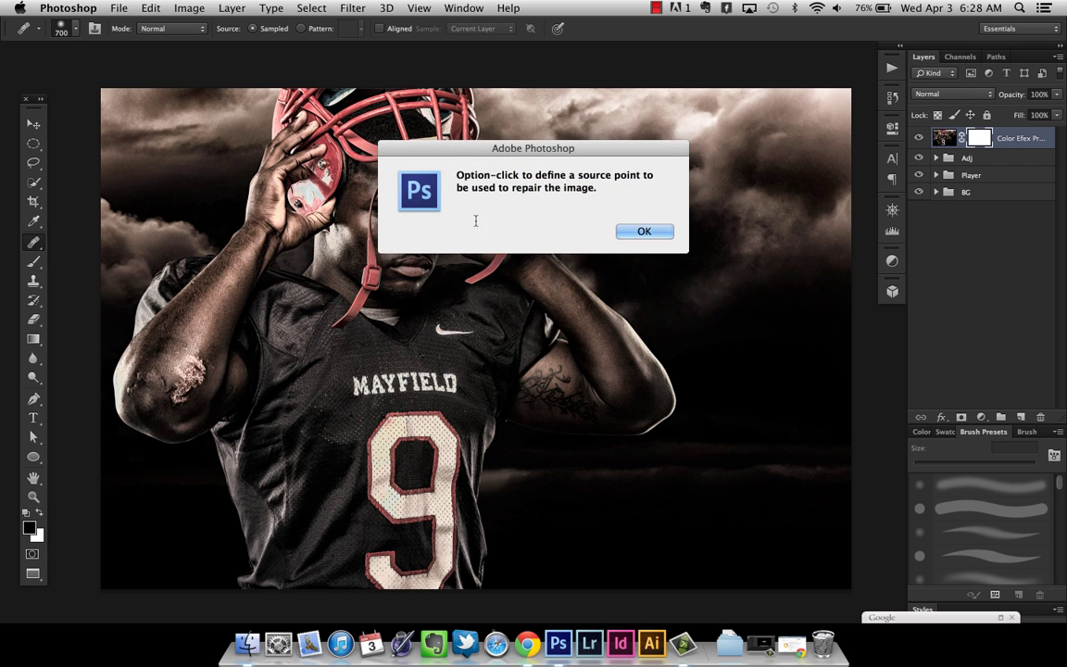
left_click(650, 231)
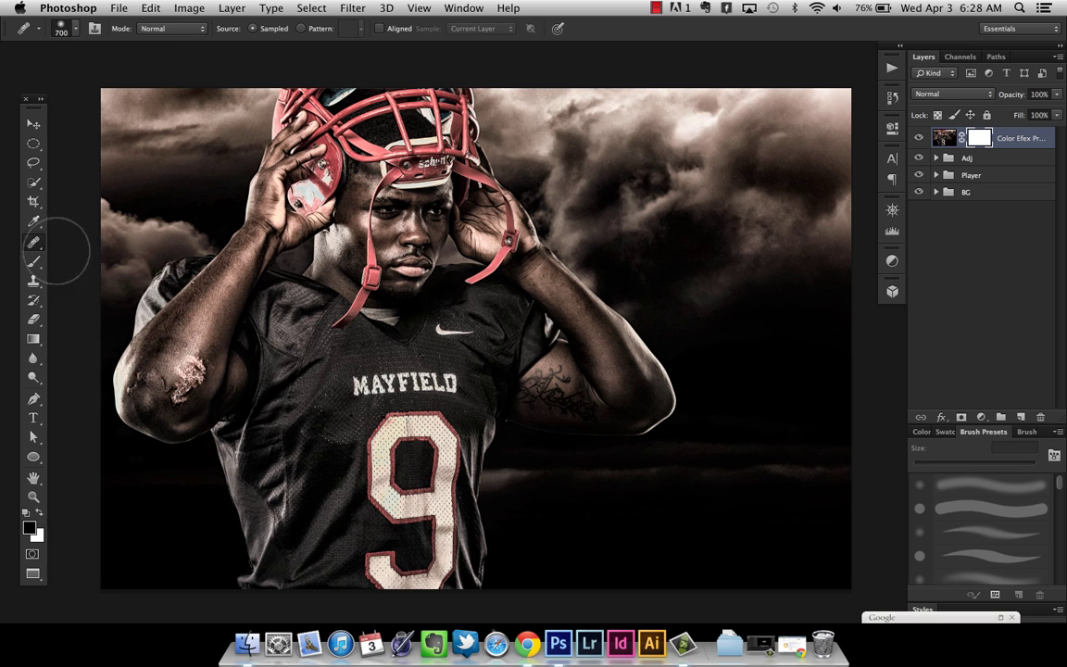
Switch to the Brush tool at 600 px with 30% opacity for painting on the layer mask.
key("b")
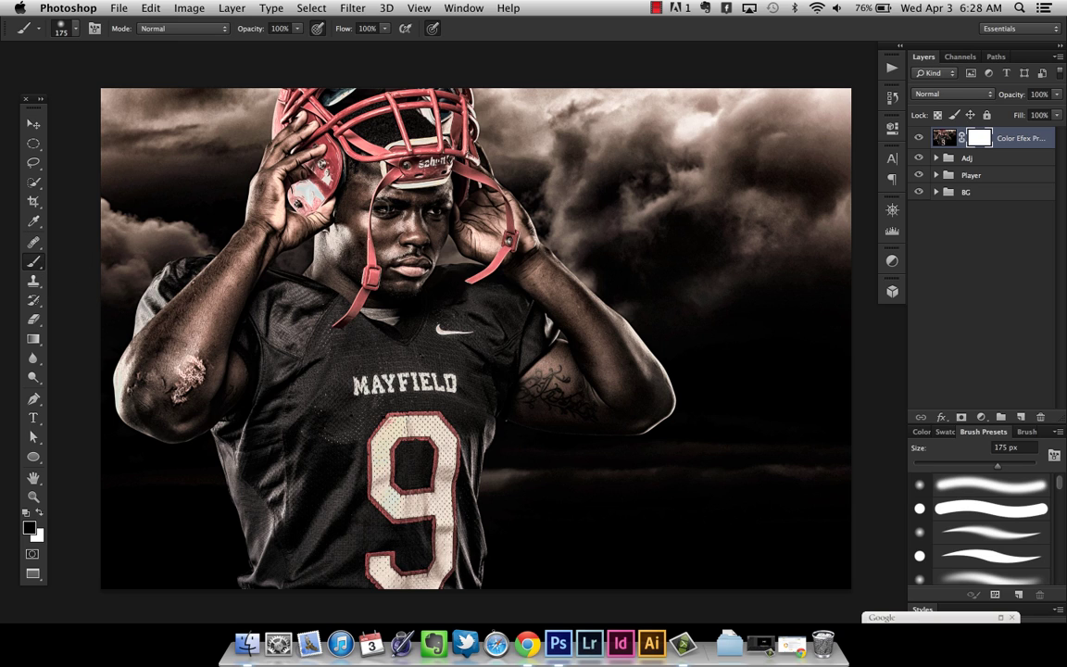
key("bracketright")
key("bracketright")
key("bracketright")
key("bracketright")
key("bracketright")
left_click(277, 27)
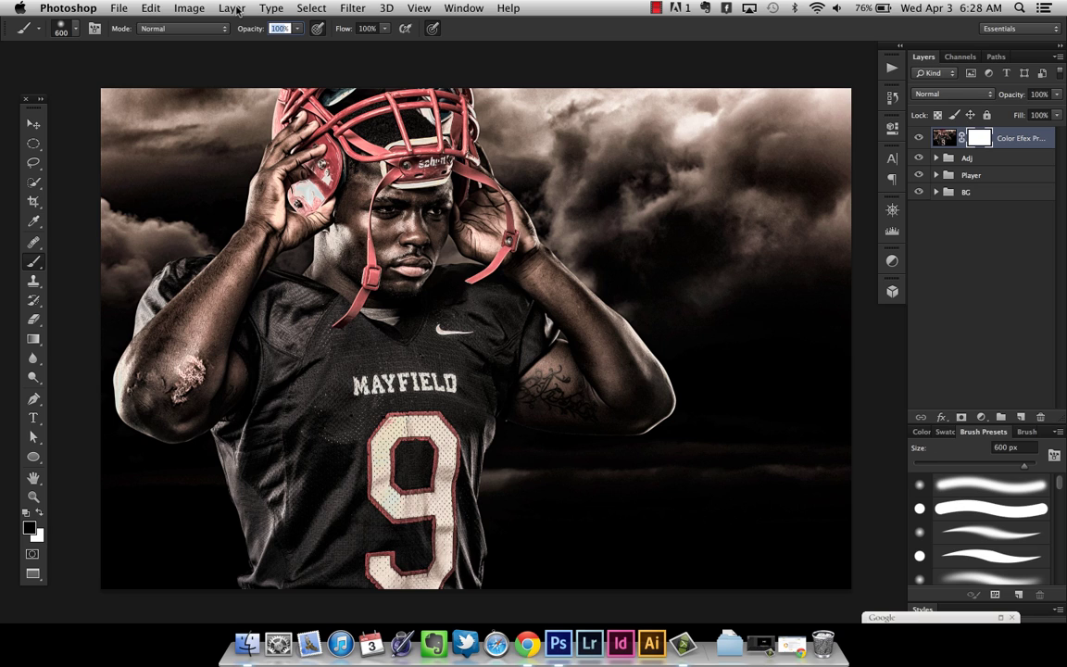
type("30")
key("Return")
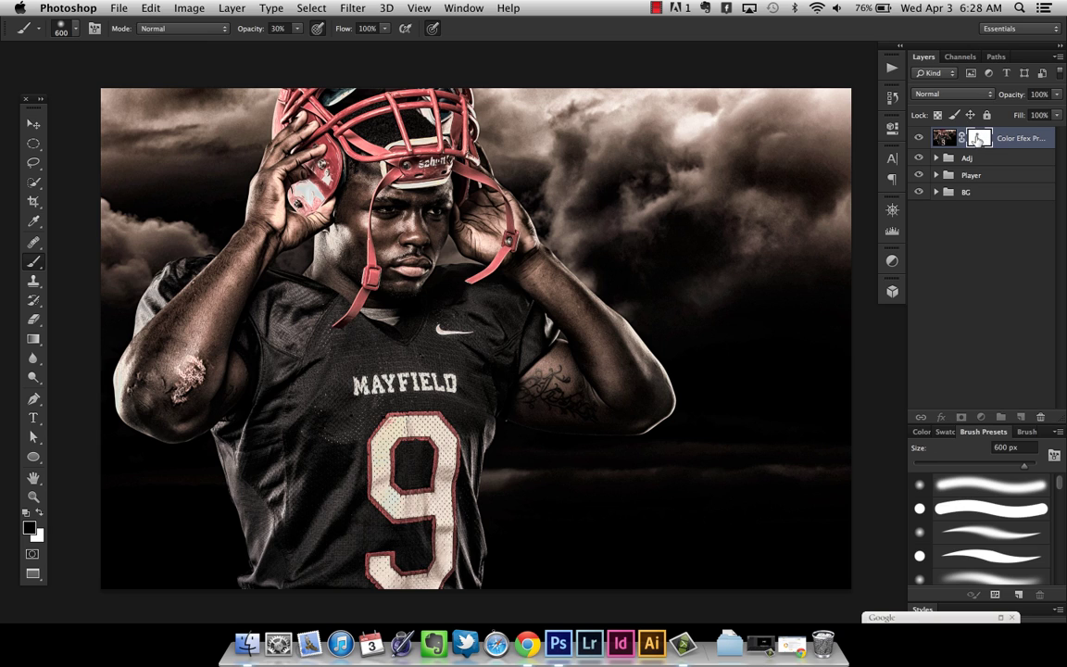
Toggle the layer mask of the Color Efex Pro 4 layer off and on to compare, leaving it disabled.
left_click(980, 139, "shift")
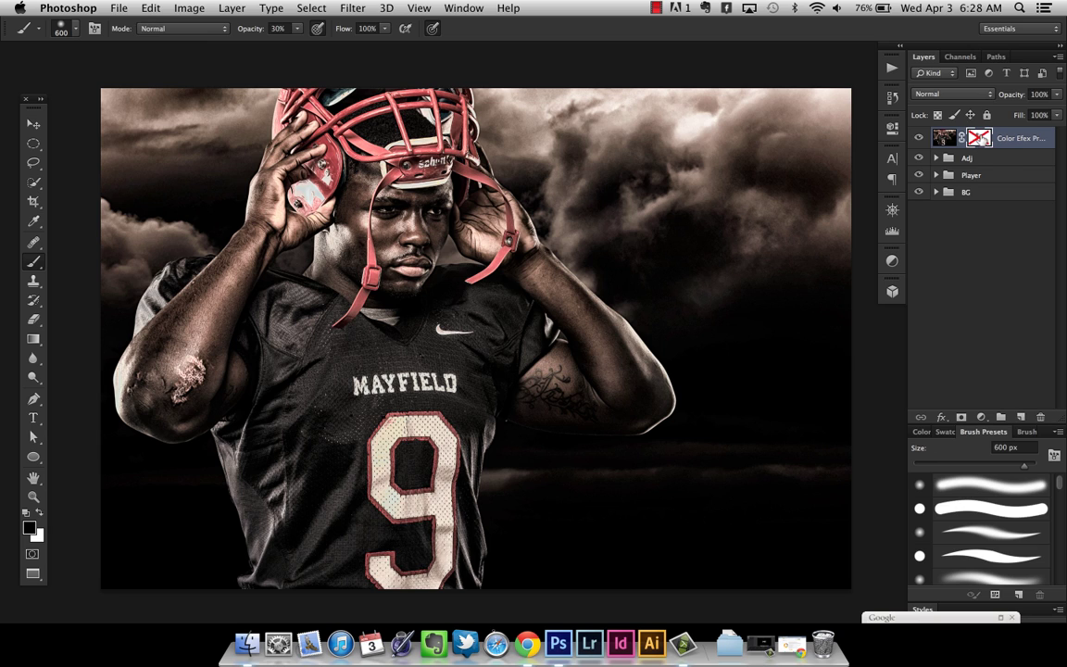
left_click(979, 138, "shift")
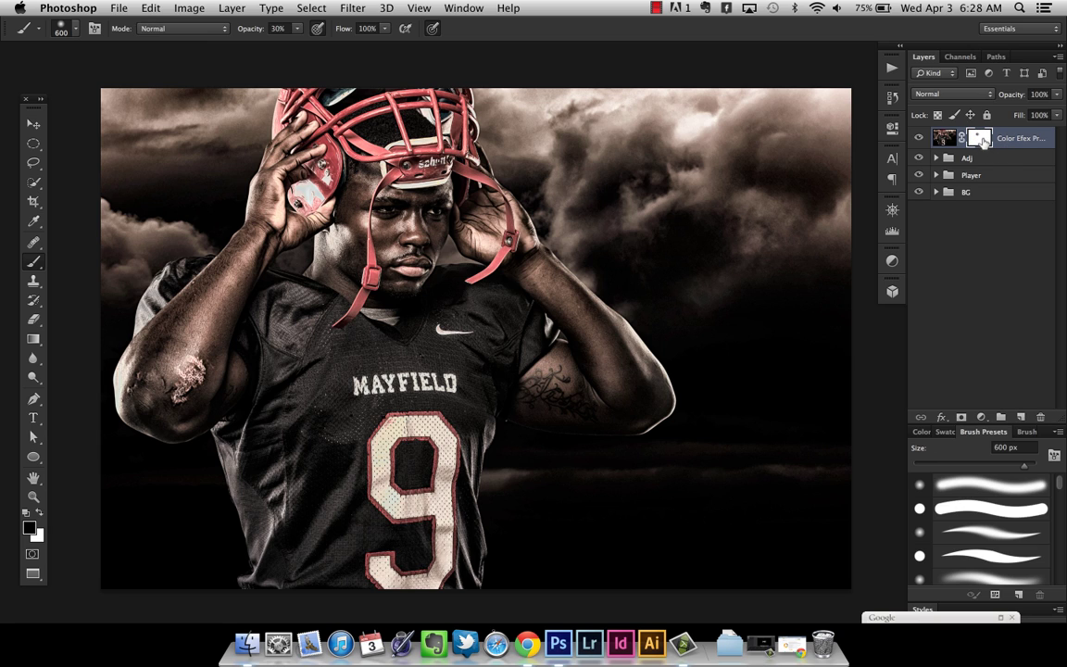
left_click(981, 137, "shift")
left_click(981, 137, "shift")
left_click(984, 138, "shift")
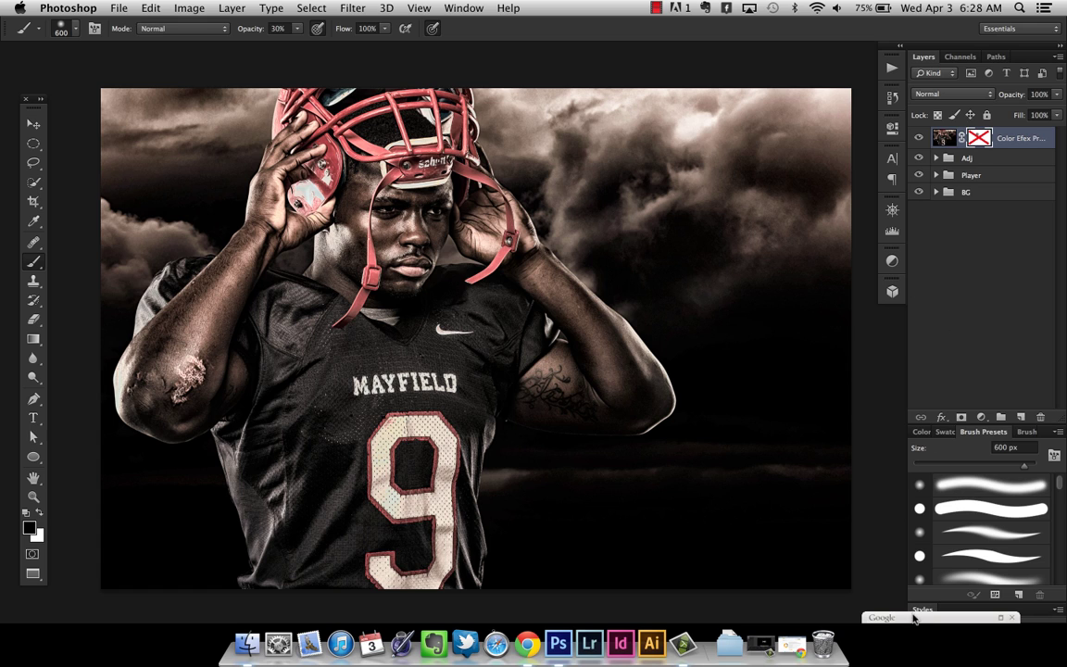
Expand the collapsed Google filter palette and reposition it over the lower part of the workspace.
left_click_drag(916, 617, 853, 285)
left_click(886, 276)
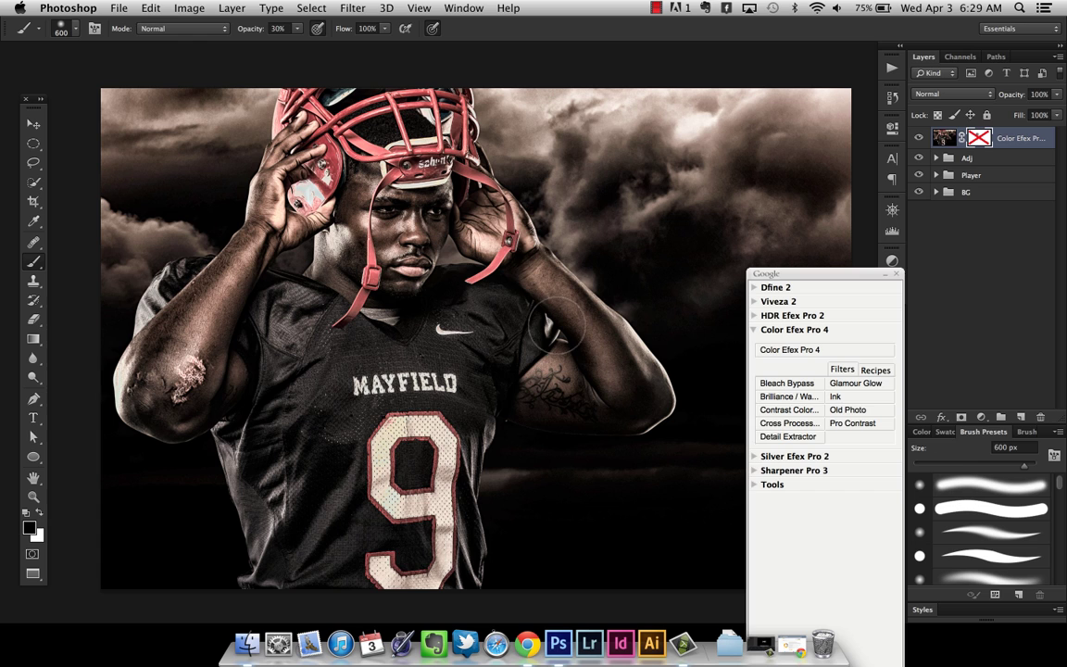
left_click_drag(817, 276, 857, 320)
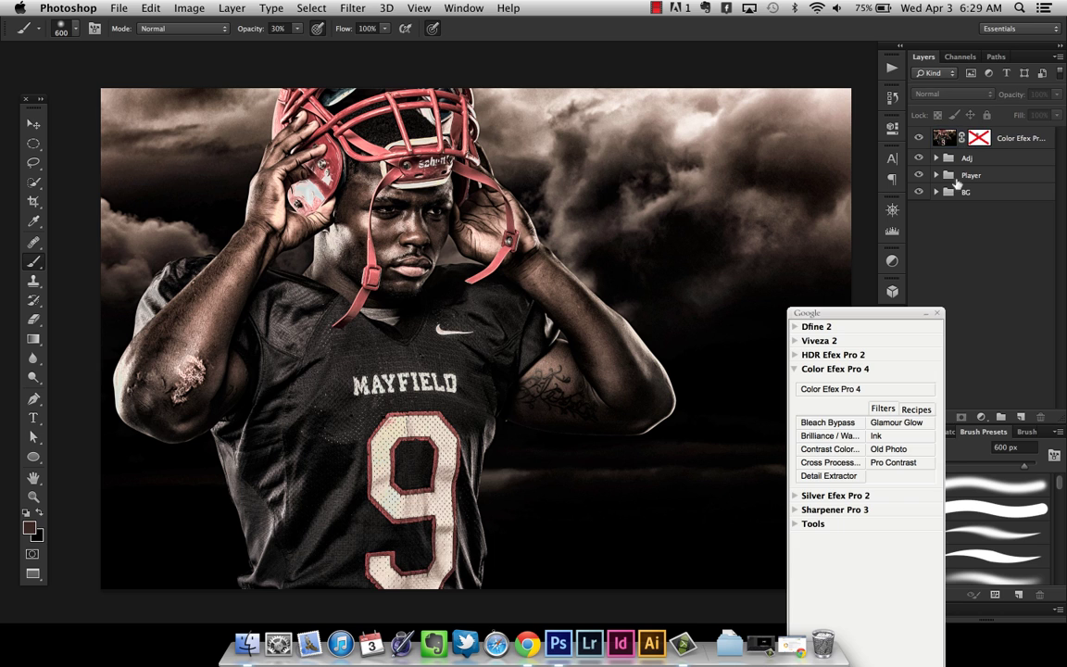
Compare the composite with and without the Color Efex Pro 4 layer while its mask is disabled.
left_click(918, 139)
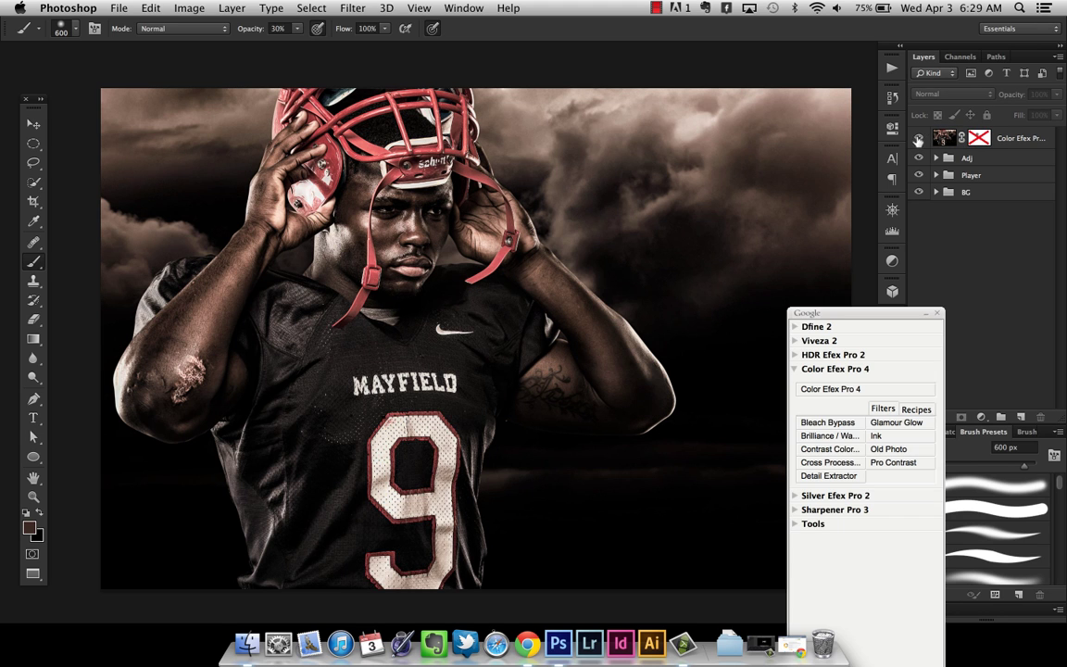
left_click(918, 139)
left_click(918, 139)
left_click(918, 139)
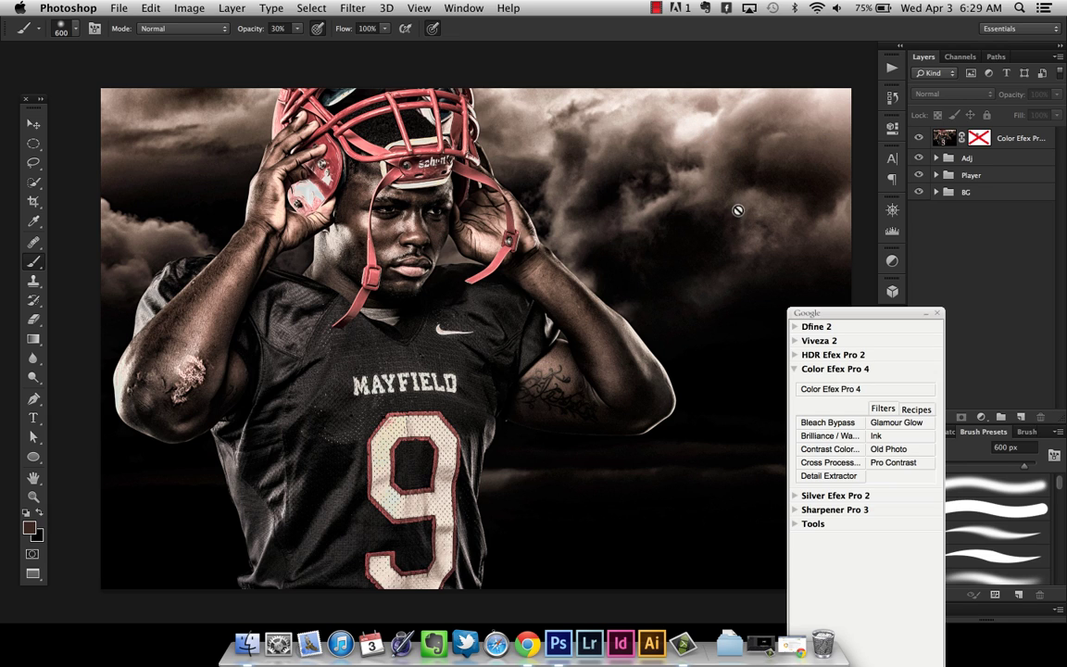
left_click(919, 137)
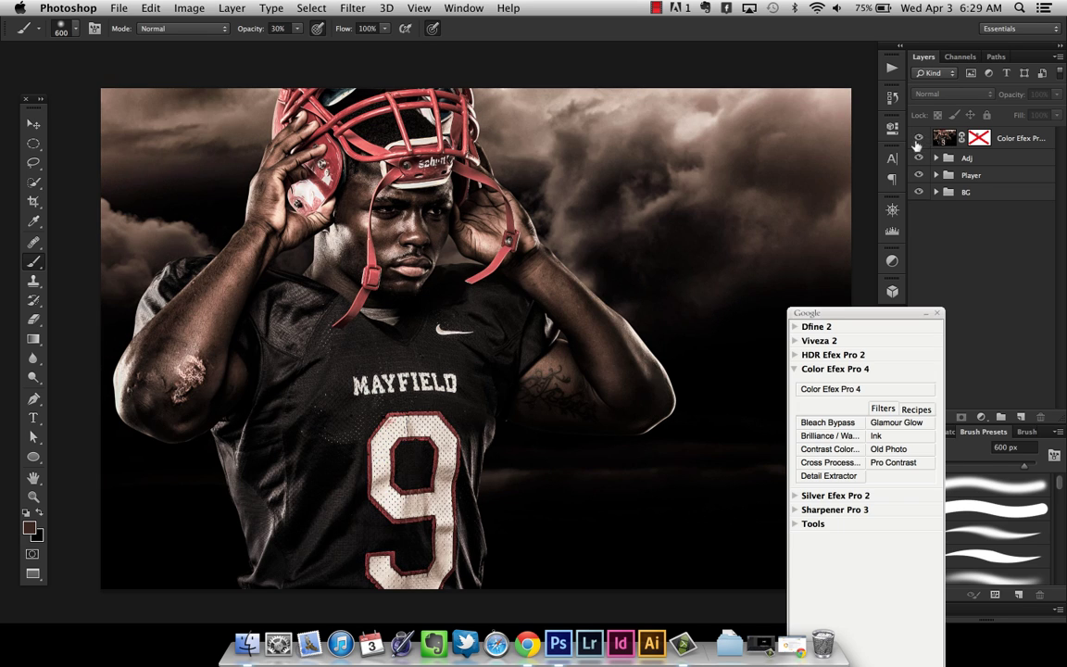
Toggle the Color Efex Pro 4 layer's visibility to compare, leave it visible, and re-enable its layer mask.
left_click(919, 138)
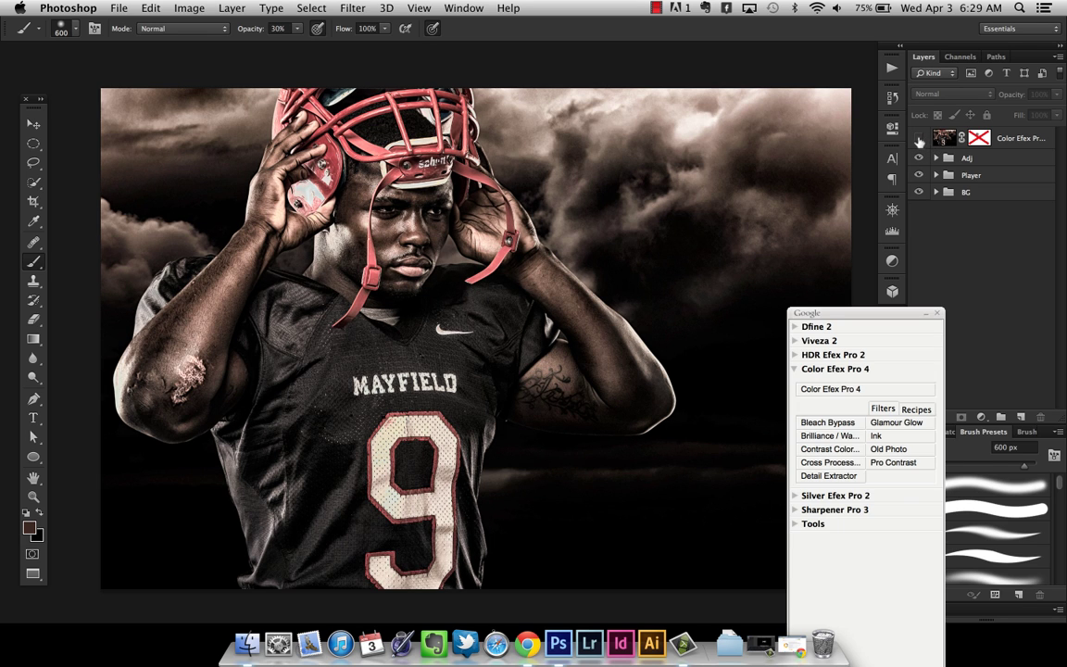
left_click(919, 138)
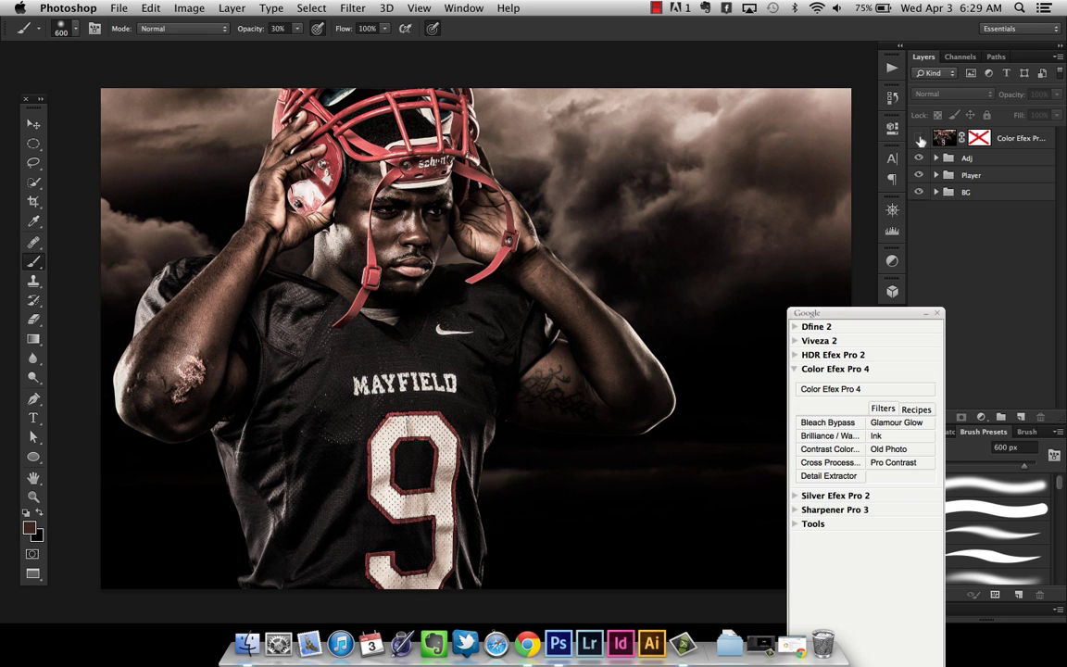
left_click(920, 138)
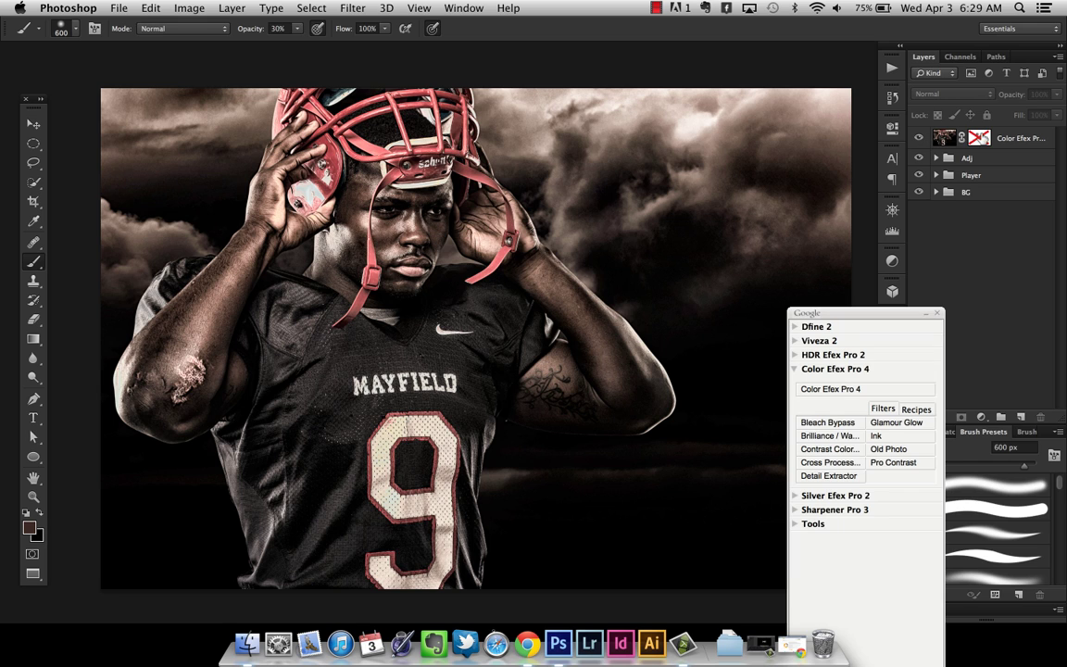
left_click(979, 137, "shift")
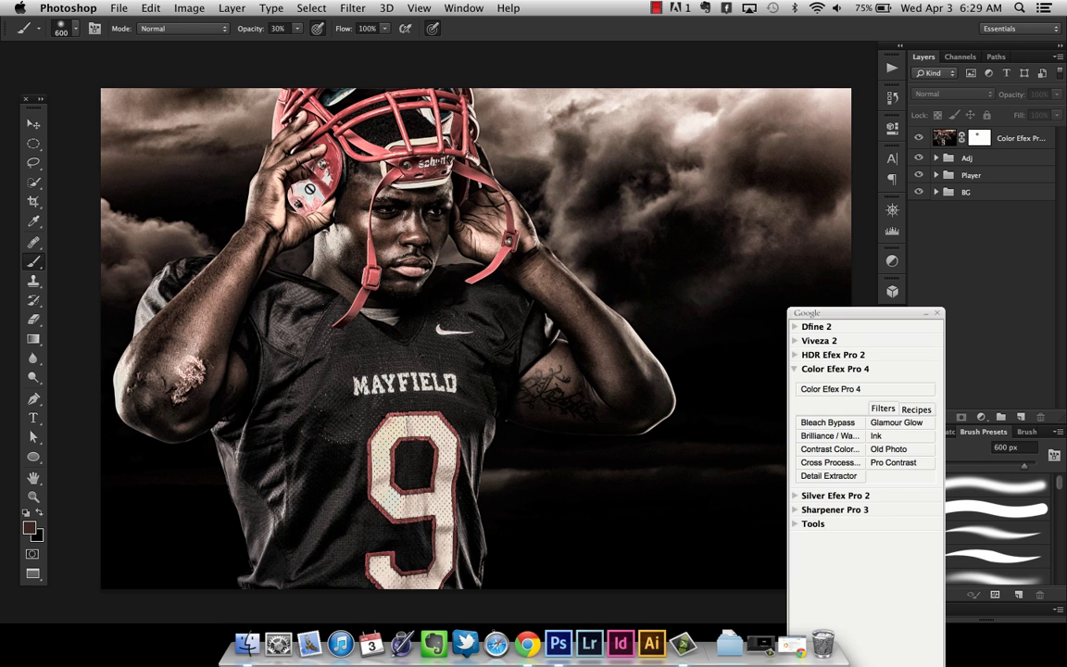
left_click(309, 190)
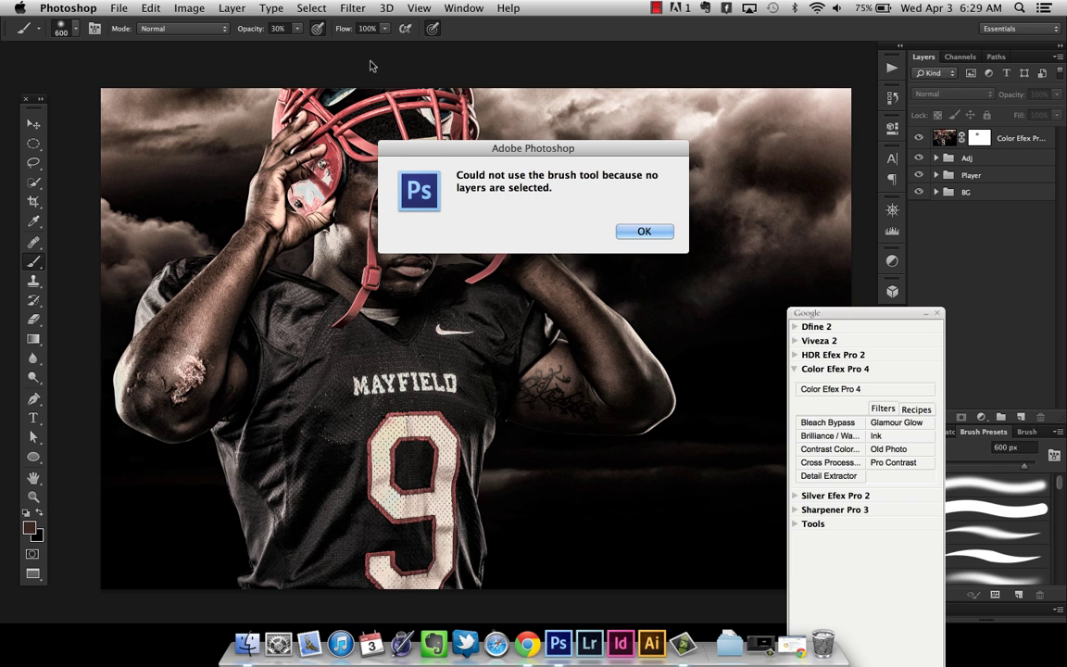
left_click(644, 230)
left_click(284, 185)
left_click(638, 228)
Target the Color Efex Pro 4 layer's mask and set the Brush tool to 175 px with 100% opacity for work on the helmet.
key("z")
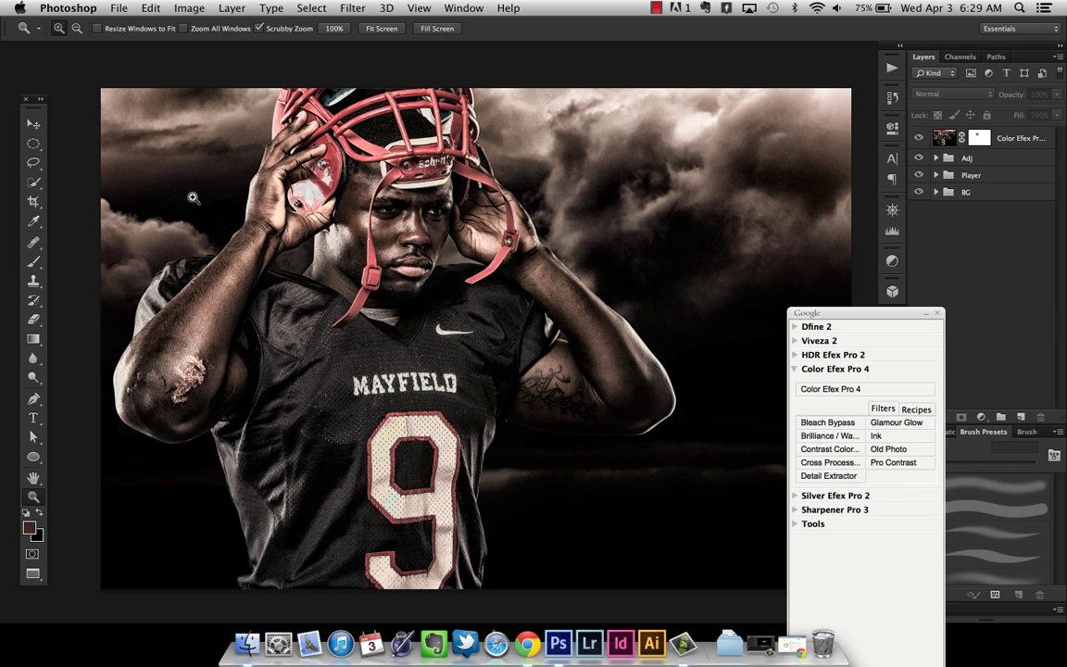
left_click_drag(193, 198, 408, 227)
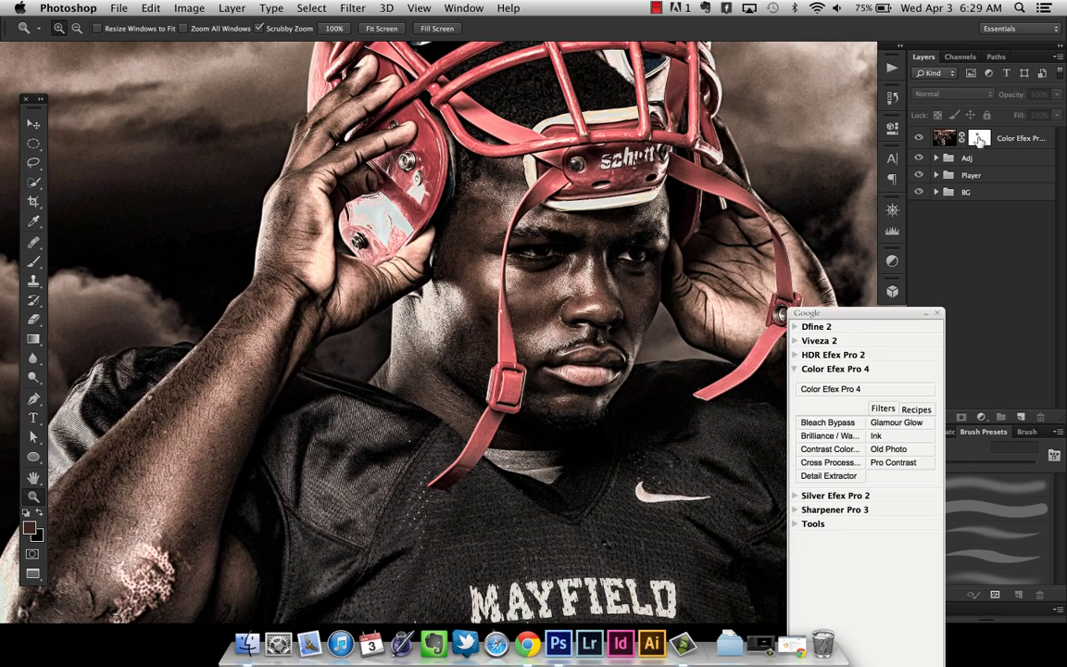
left_click(1014, 138)
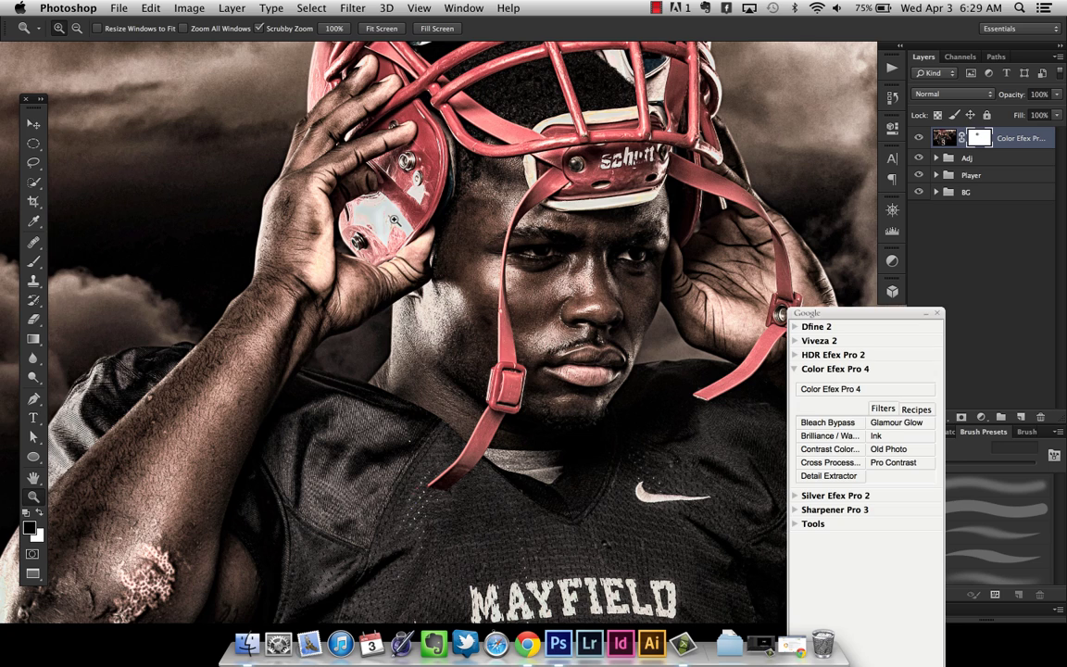
key("b")
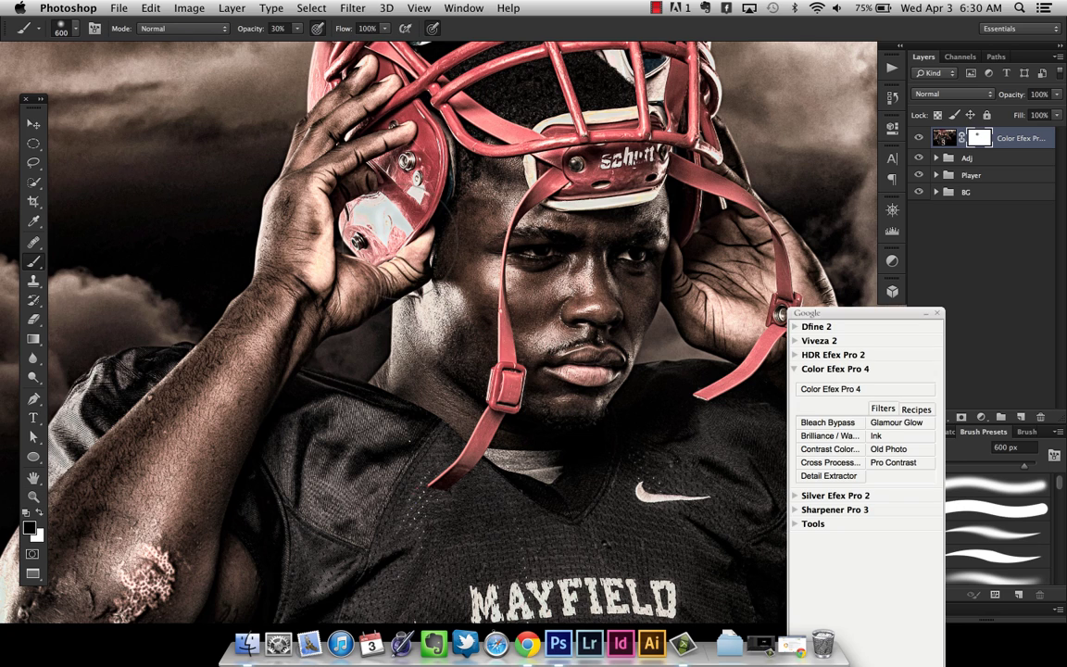
key("bracketleft")
key("bracketleft")
key("bracketleft")
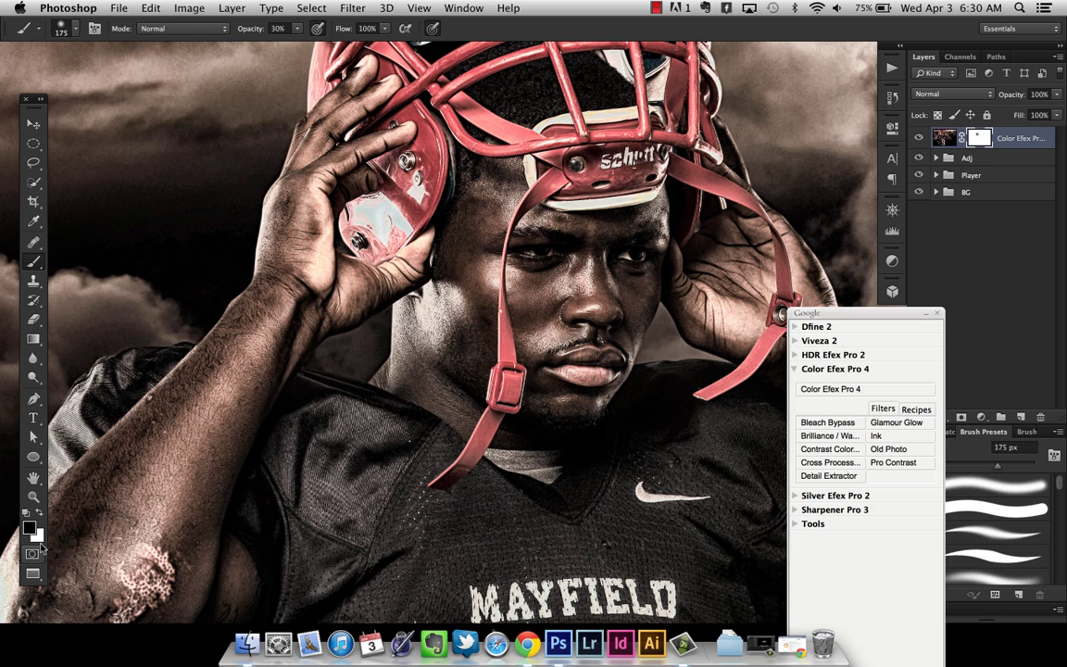
left_click(297, 31)
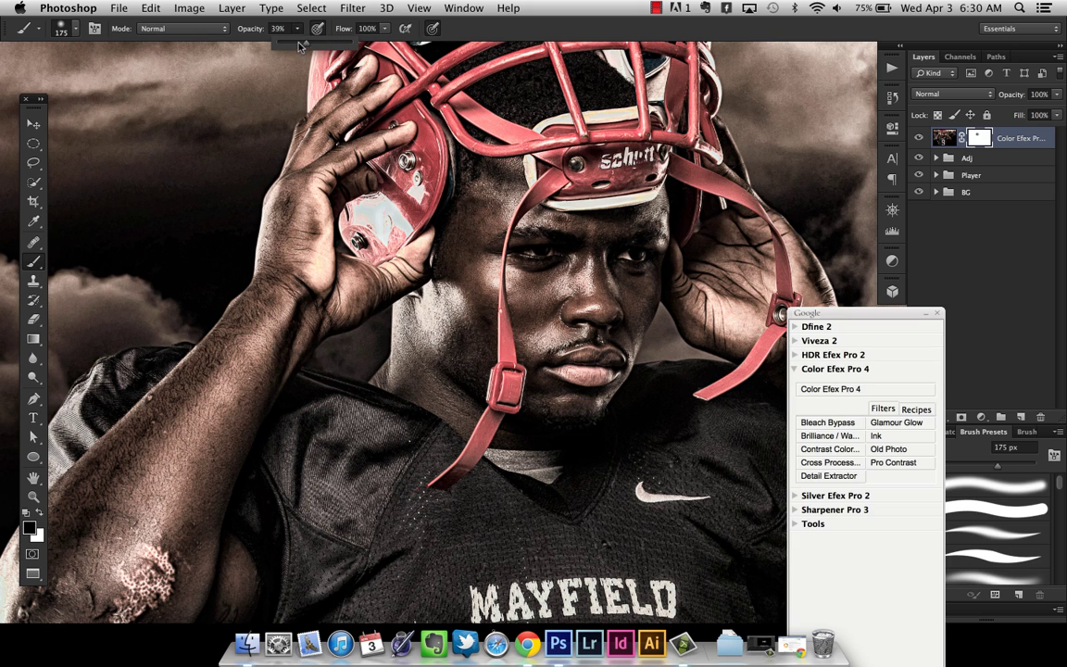
left_click_drag(301, 45, 389, 8)
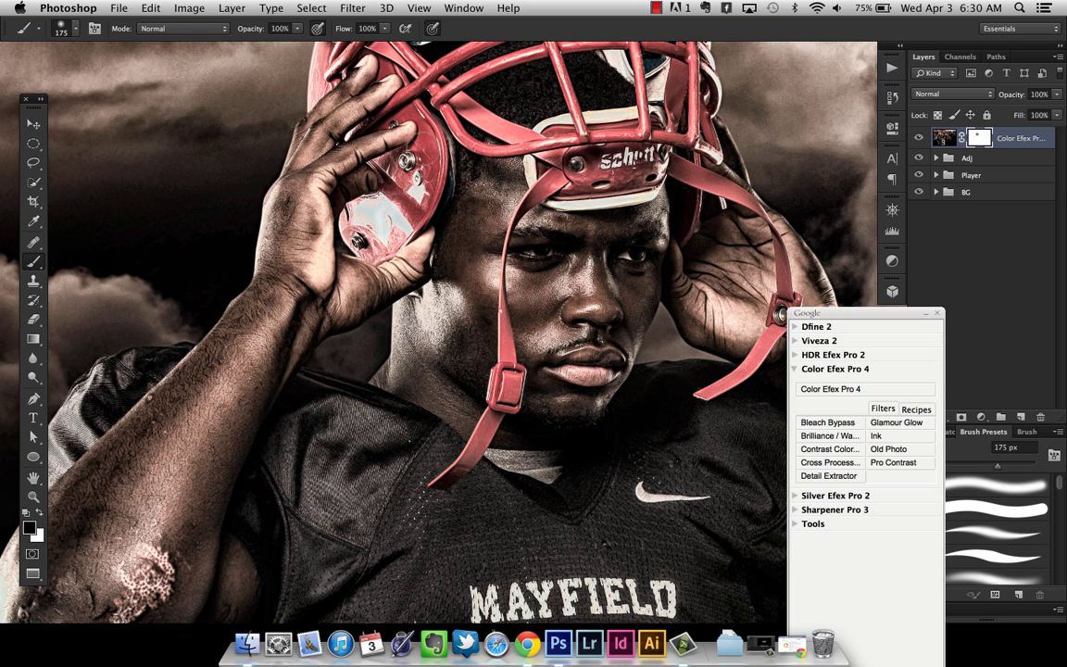
Paint black on the layer mask over the shiny ear section of the helmet, switching the mask off and on to compare.
left_click_drag(375, 208, 342, 195)
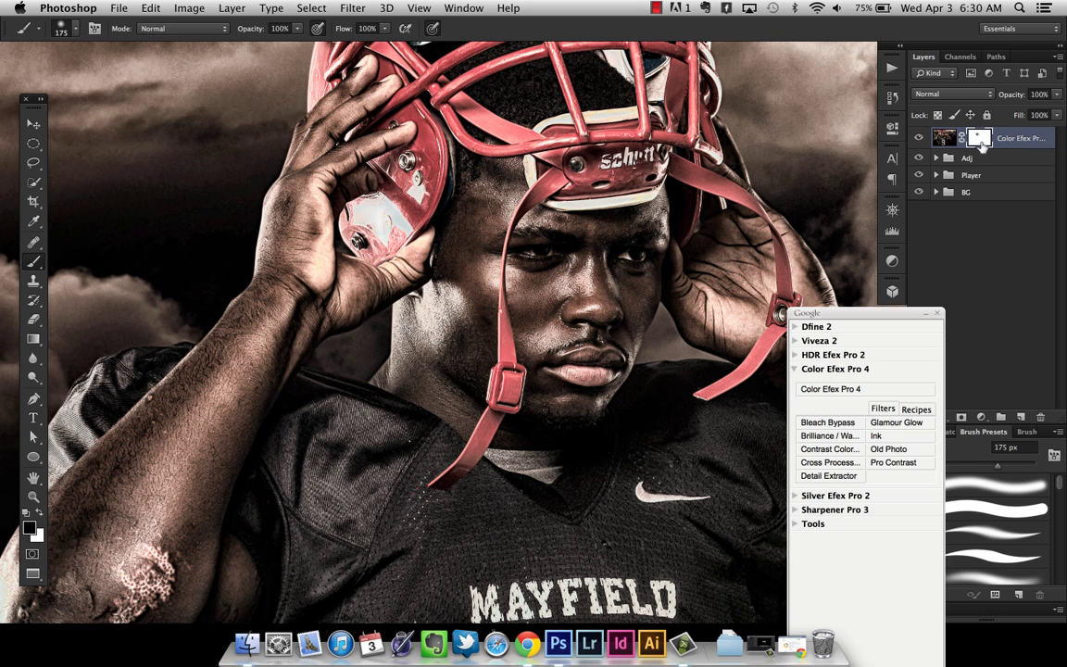
mouse_move(335, 195)
left_mouse_down()
mouse_move(370, 211)
mouse_move(335, 200)
mouse_move(331, 213)
mouse_move(334, 197)
mouse_move(345, 196)
left_mouse_up()
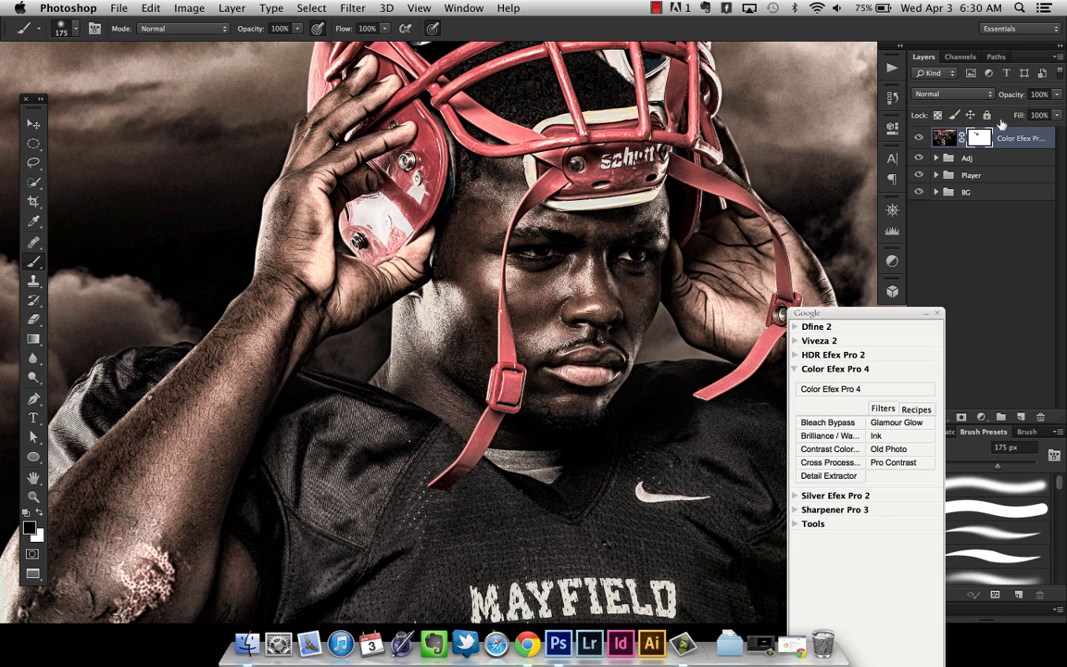
left_click(979, 138, "shift")
left_click(979, 137, "shift")
mouse_move(356, 204)
left_mouse_down()
mouse_move(398, 232)
mouse_move(361, 217)
left_mouse_up()
Examine the whole composite in full-screen mode on a black background.
key("super+minus")
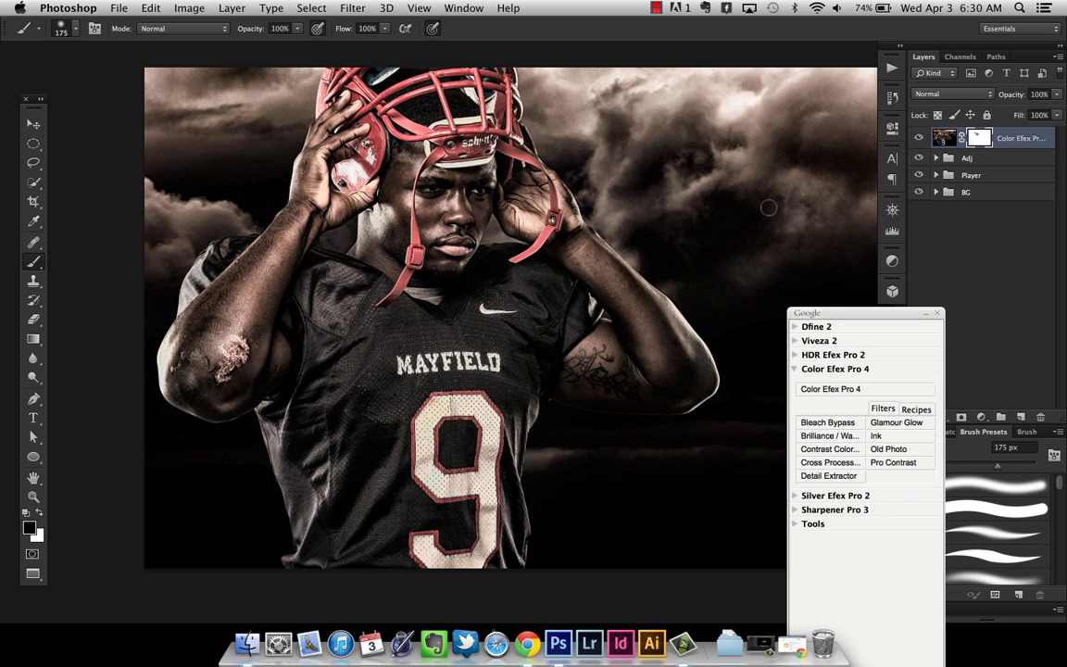
key("f")
key("f")
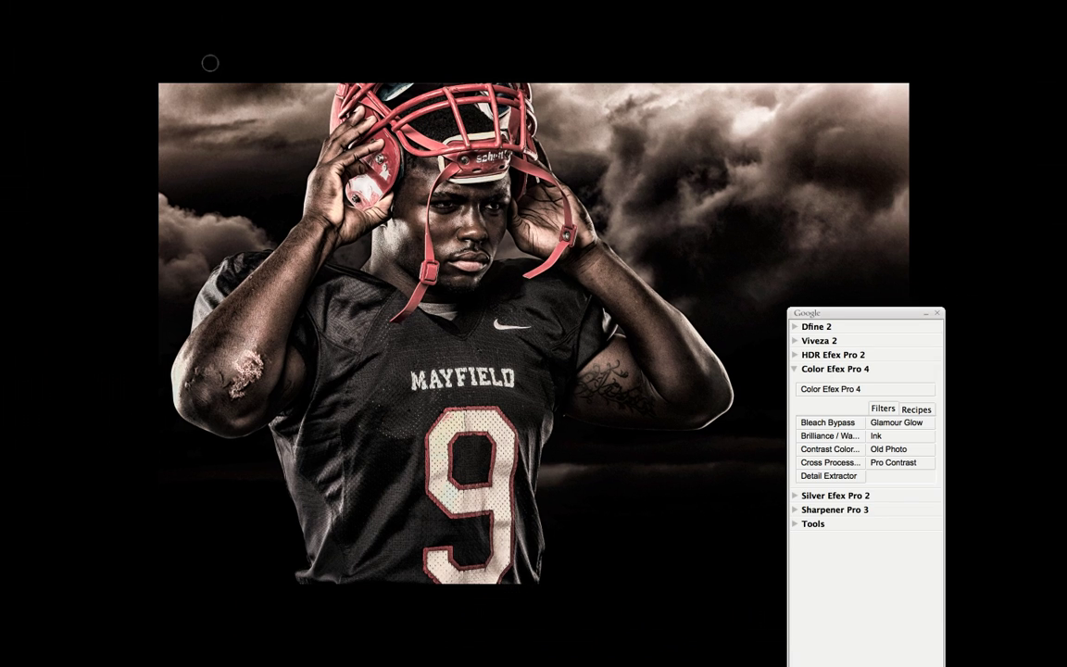
Leave full-screen mode, minimize the Photoshop window, and switch to the minimized Chrome window with the photography website.
left_click(26, 25)
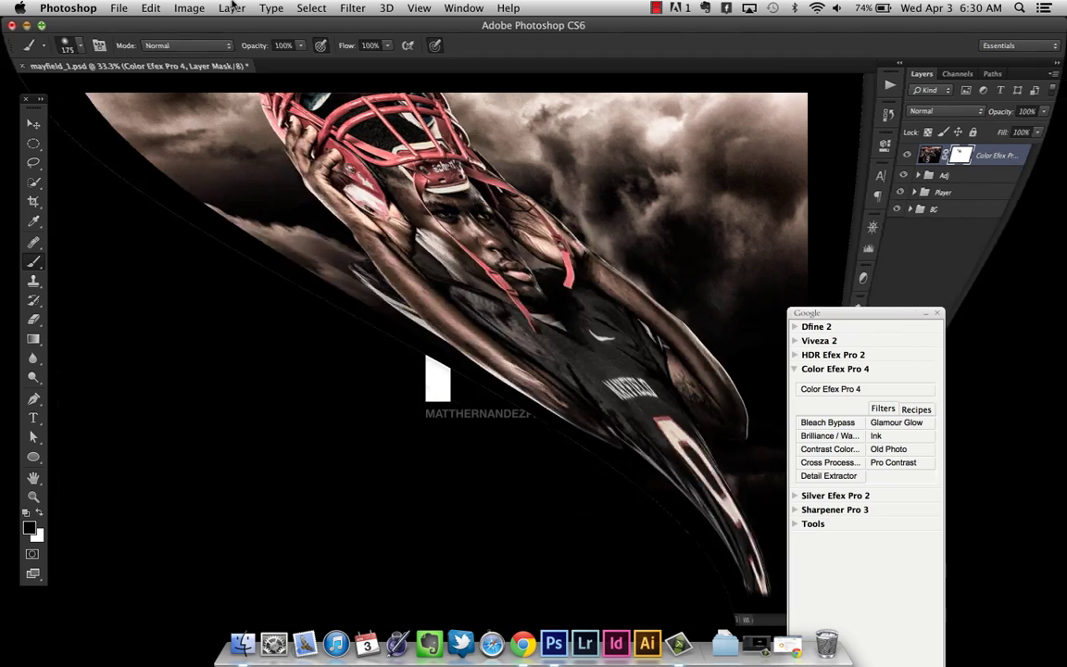
left_click(774, 635)
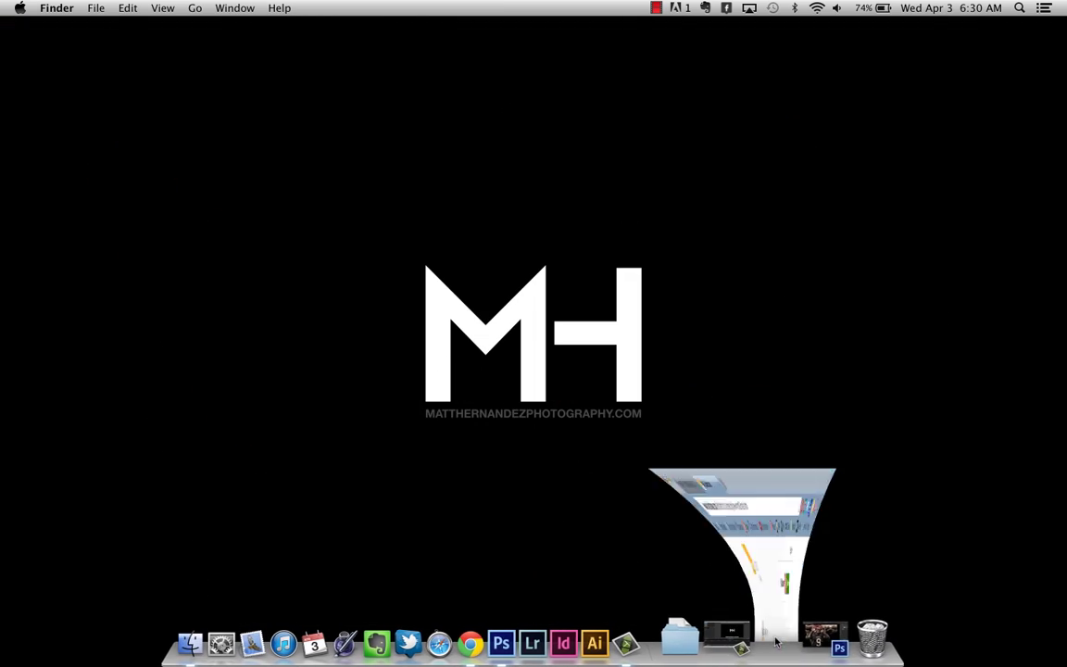
left_click(320, 34)
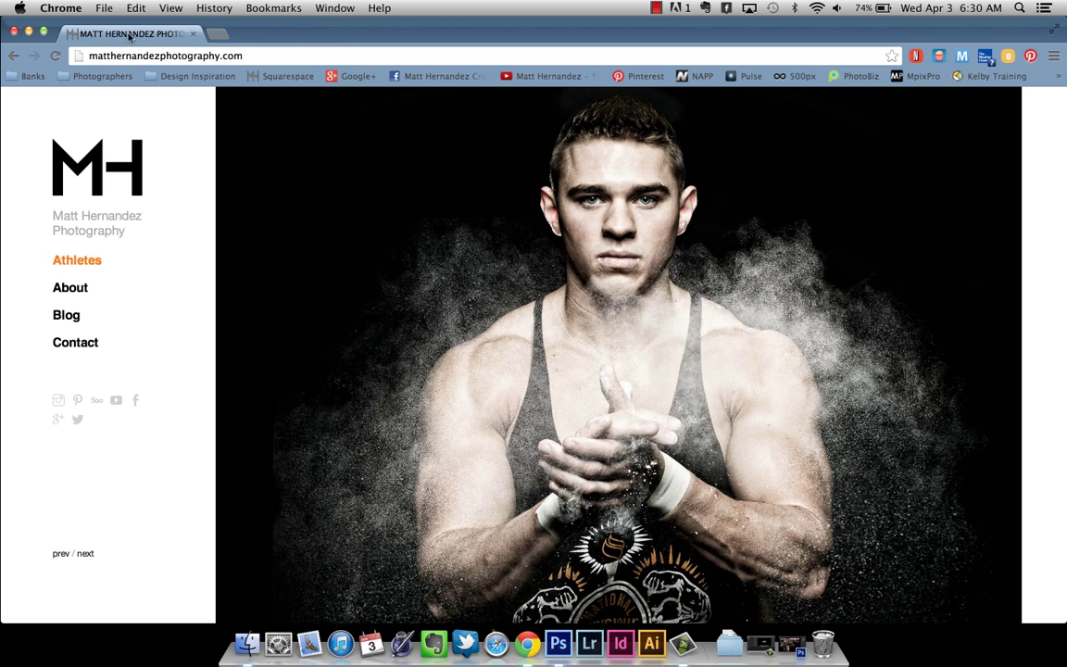
Open the website's Blog page and look through the "Composite Before & After Nik Color Efex Pro 4" post, returning to the page start.
left_click(72, 318)
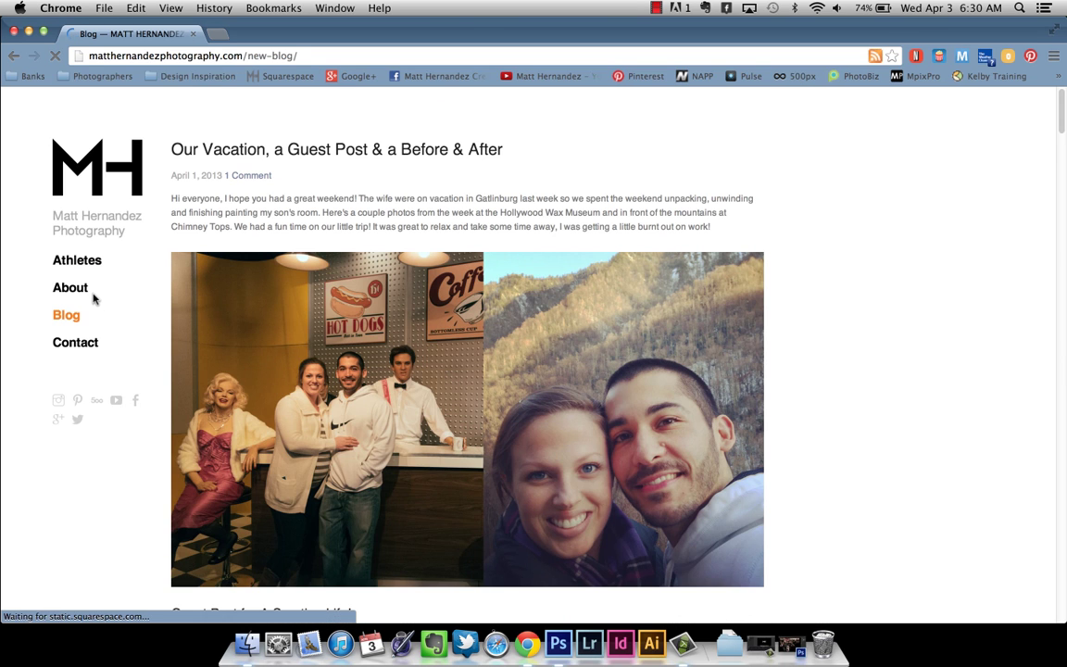
scroll(159, 310, "down", 10)
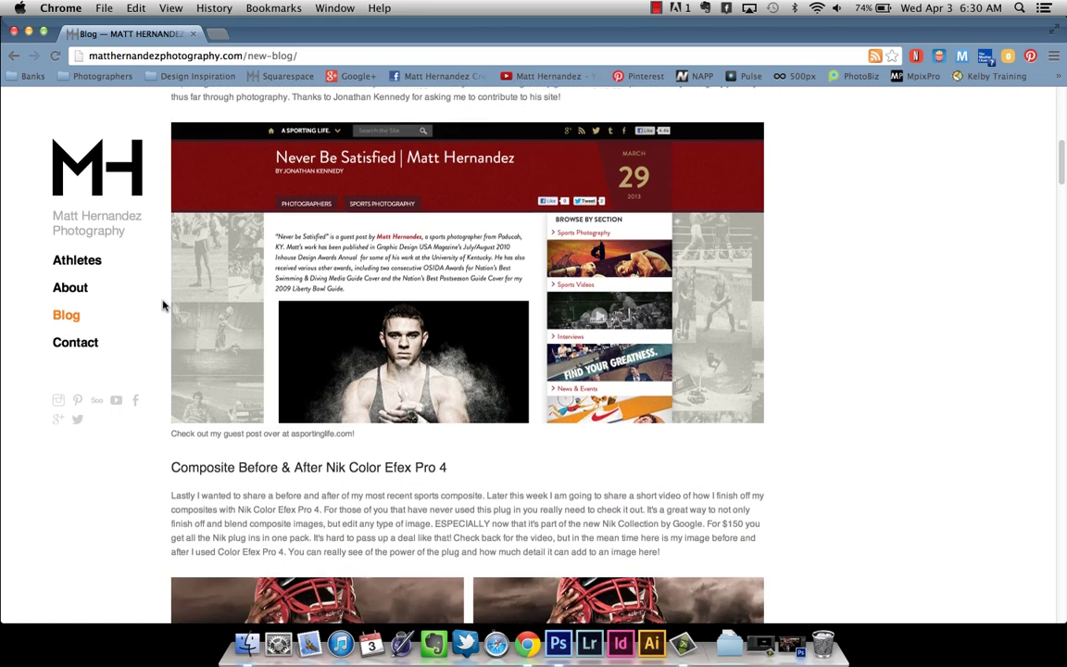
scroll(148, 308, "down", 2)
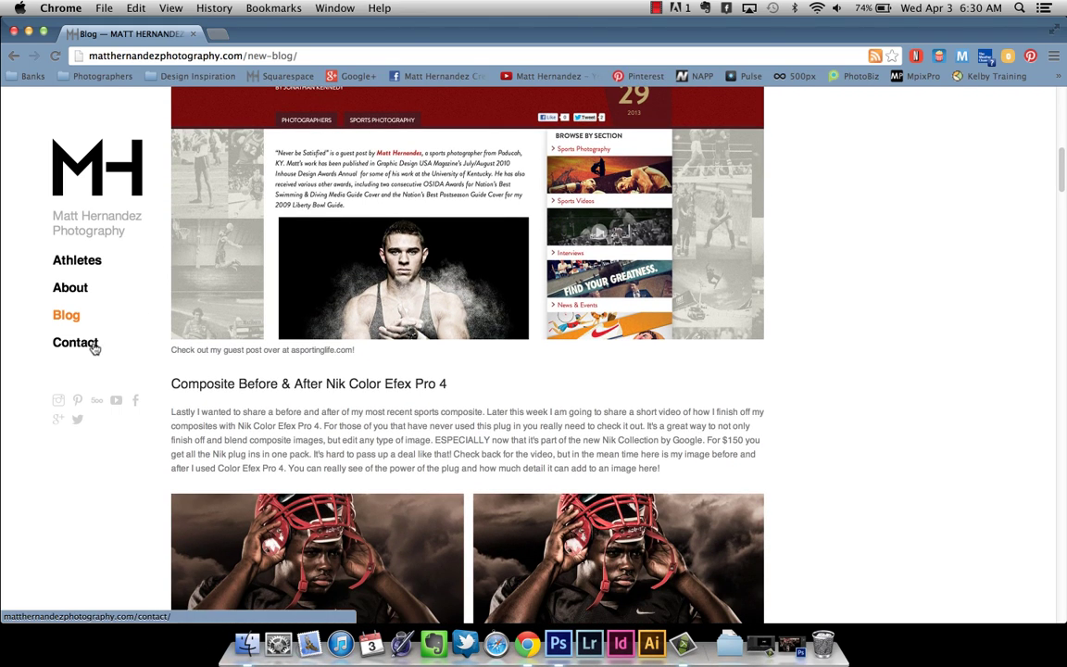
scroll(102, 338, "up", 4)
scroll(153, 302, "up", 10)
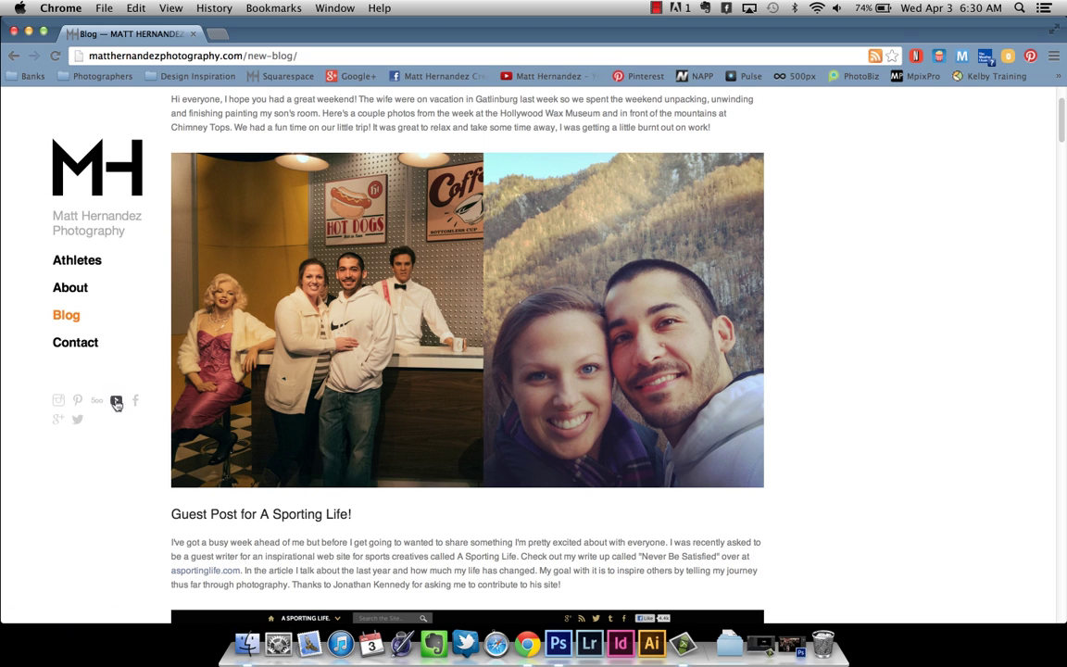
scroll(243, 204, "up", 3)
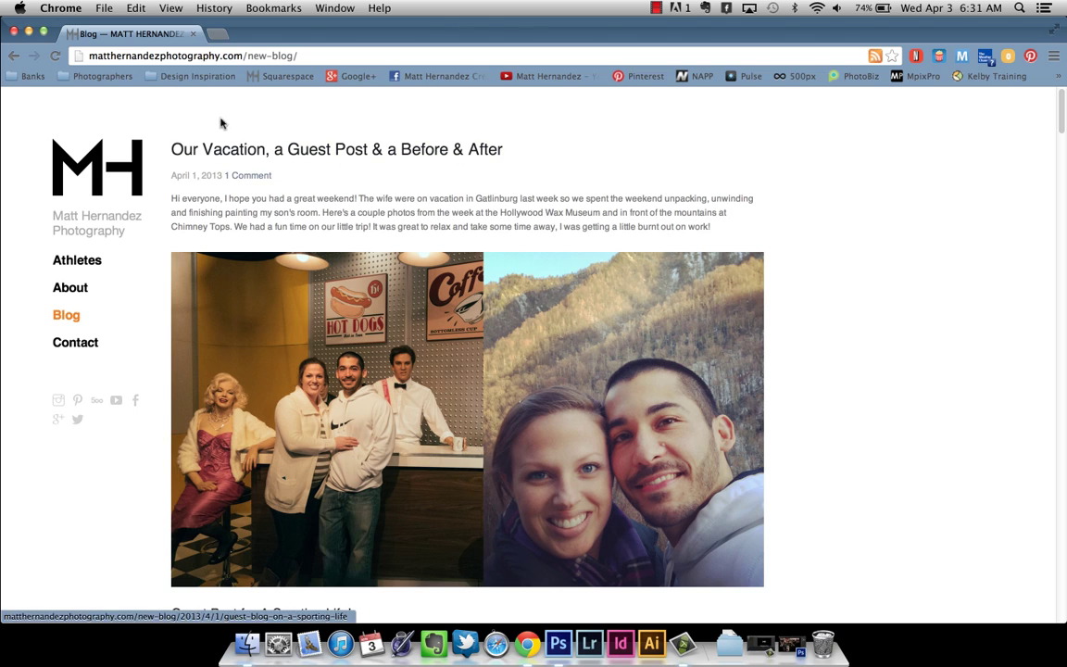